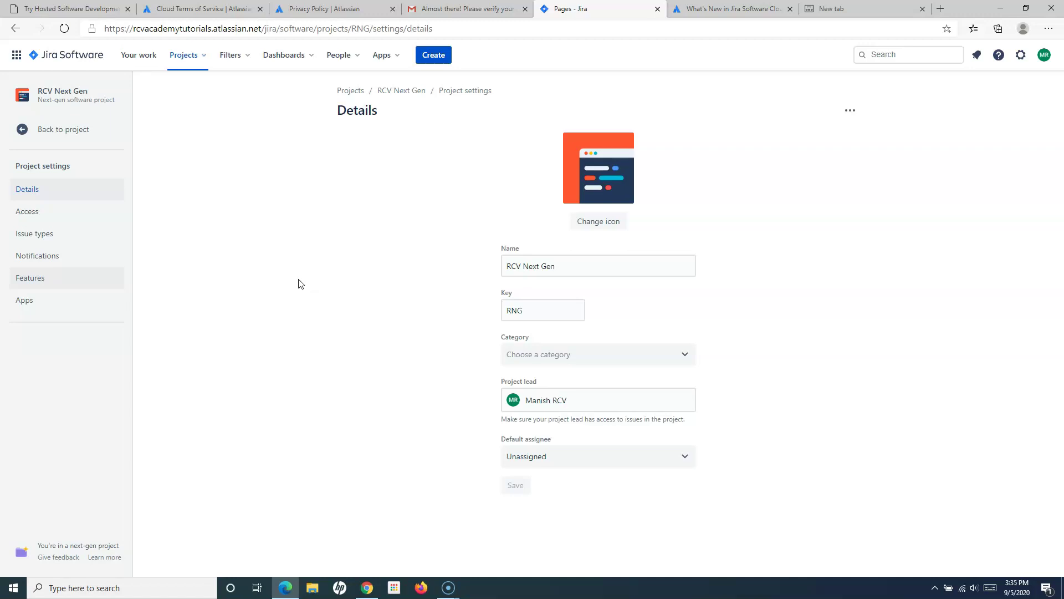
- From the RCV Next Gen (RNG) Details settings page, bring up the recent projects list
click(204, 57)
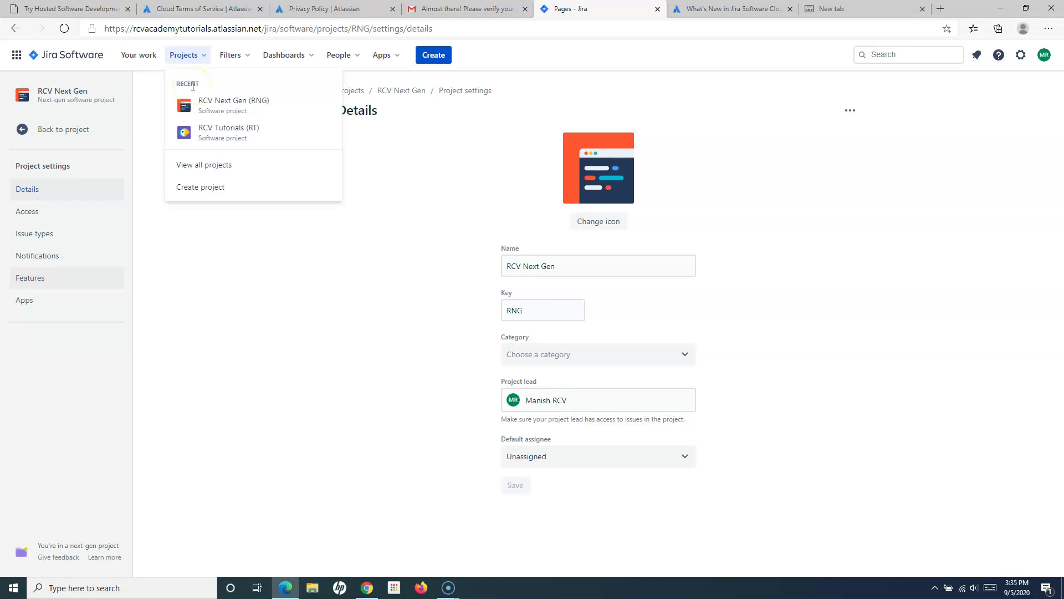
- View the RCV Tutorials (RT) project's empty backlog, then switch back to the RCV Next Gen (RNG) board
click(223, 140)
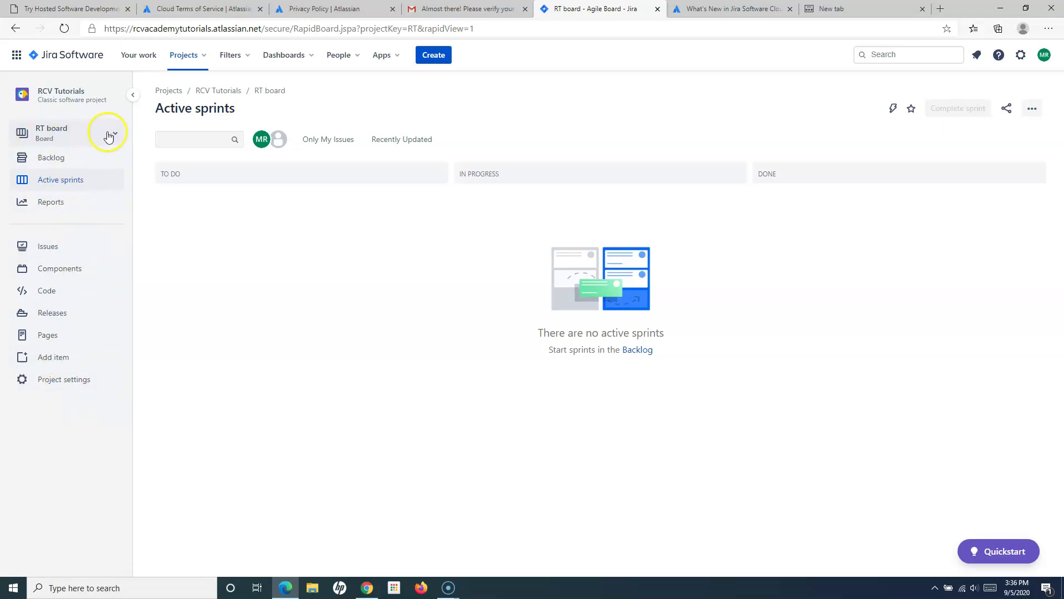
click(60, 160)
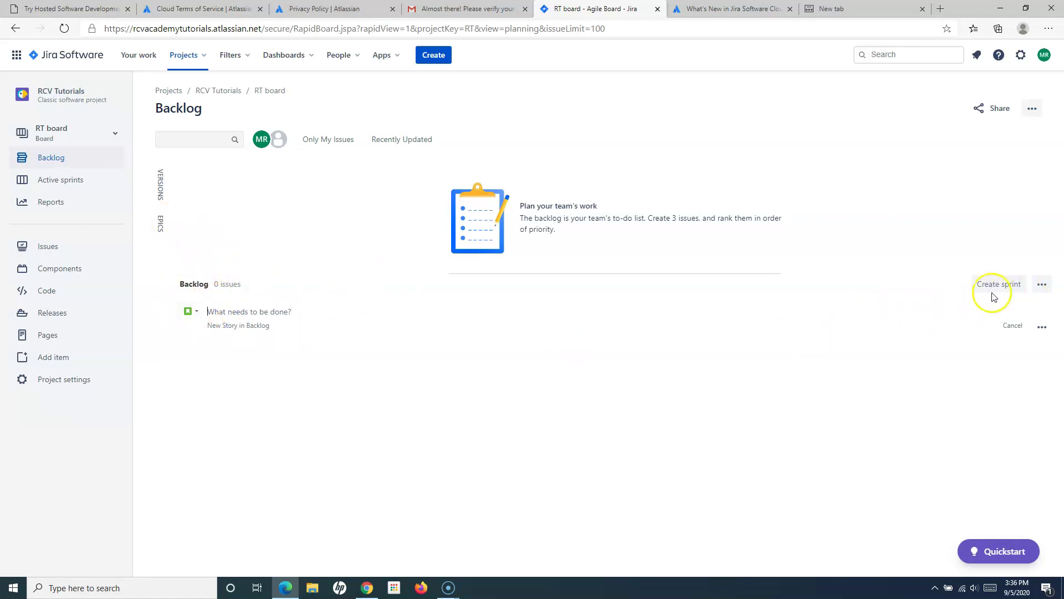
click(204, 61)
click(245, 133)
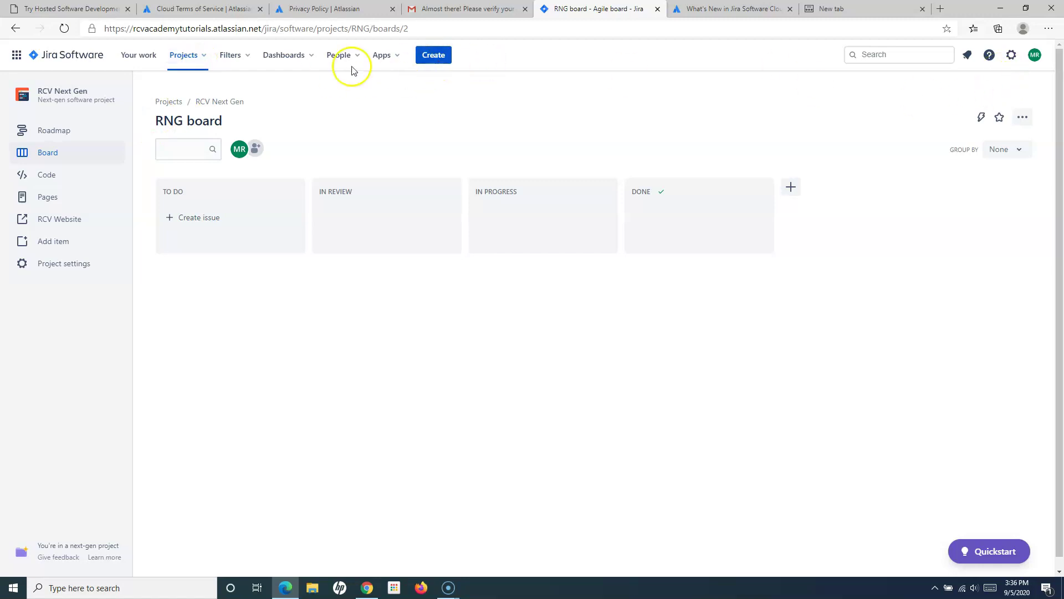
- Create a next-gen project named 'RCV NextGen Scrum' using the Scrum template
click(187, 55)
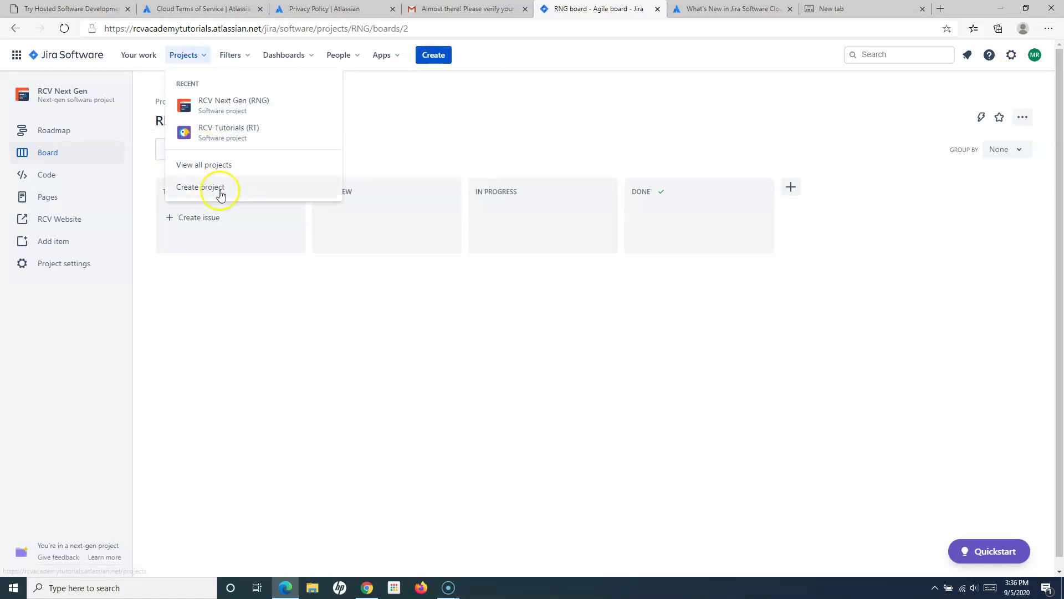
click(221, 189)
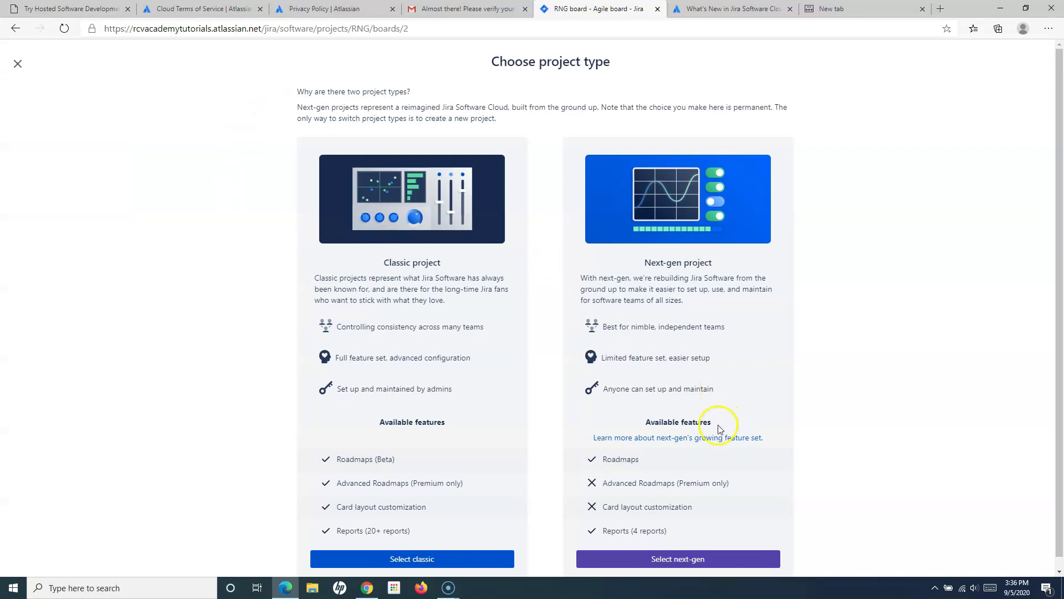
scroll(693, 499, down, 3)
click(676, 561)
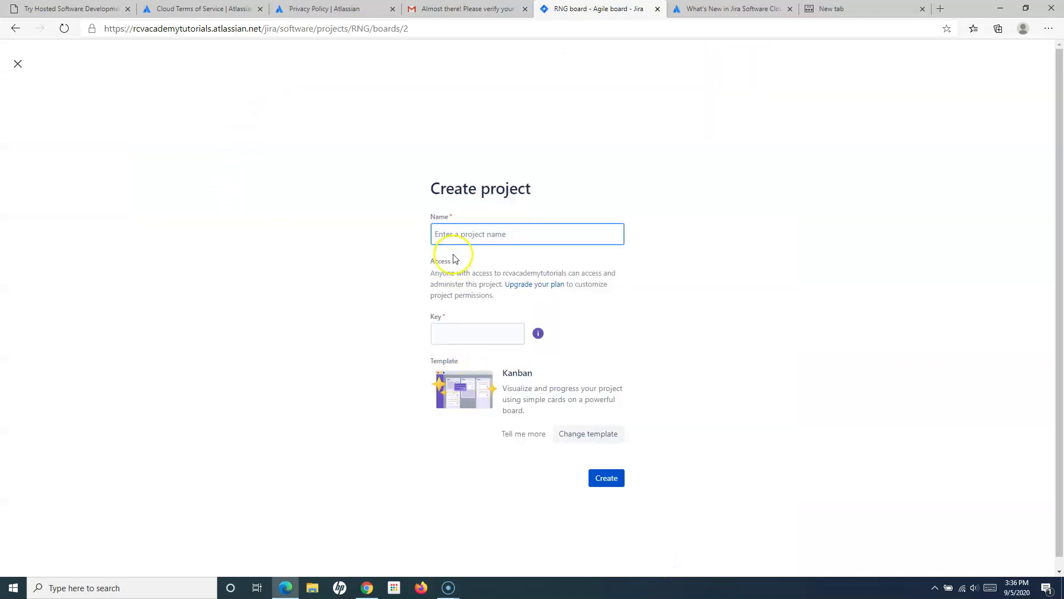
click(455, 230)
text(RCV NextGen Scrum)
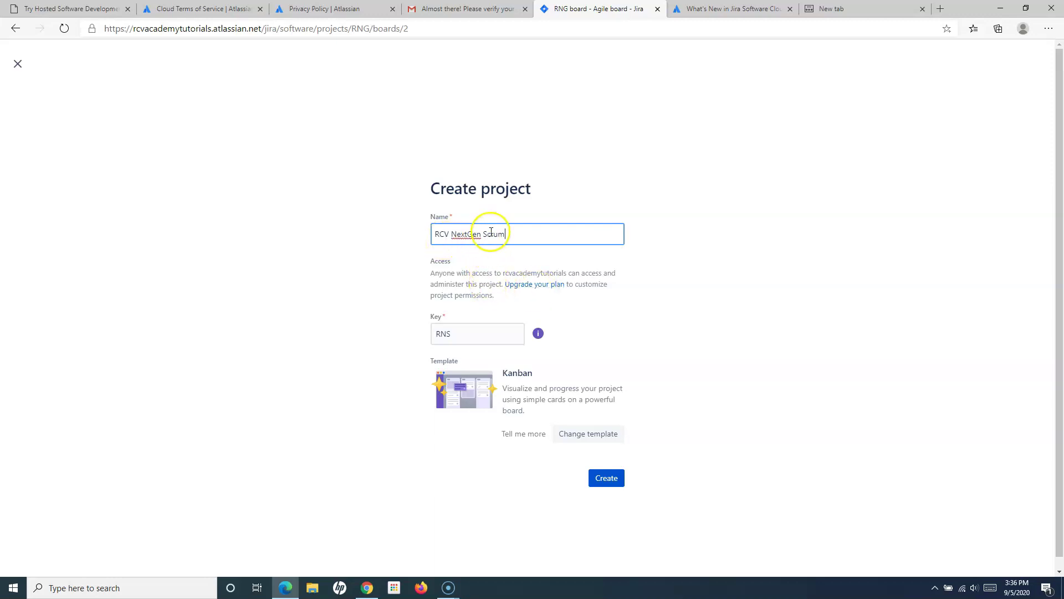
click(589, 436)
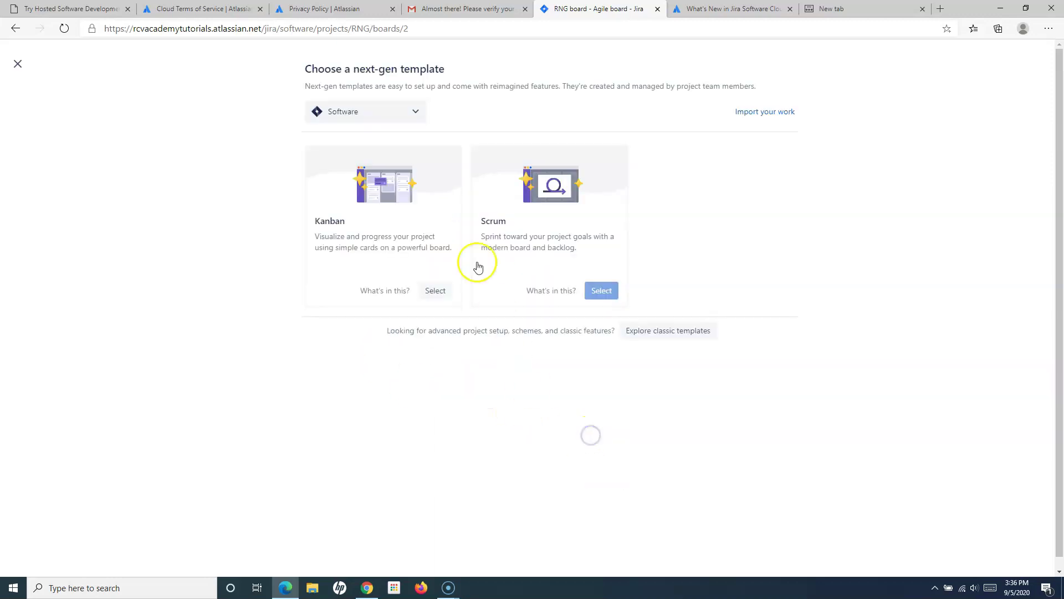
click(561, 216)
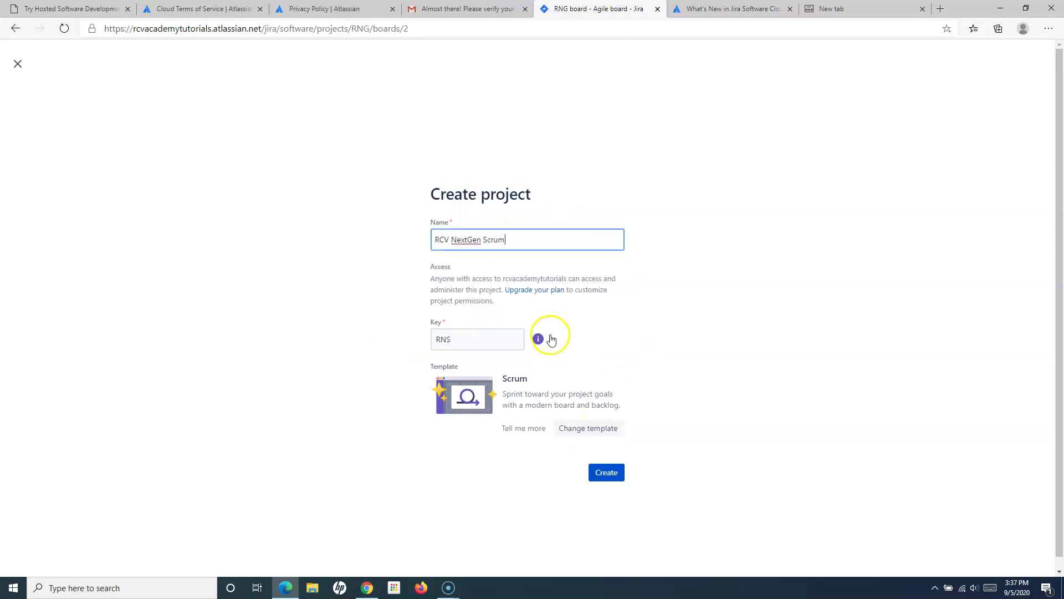
click(606, 473)
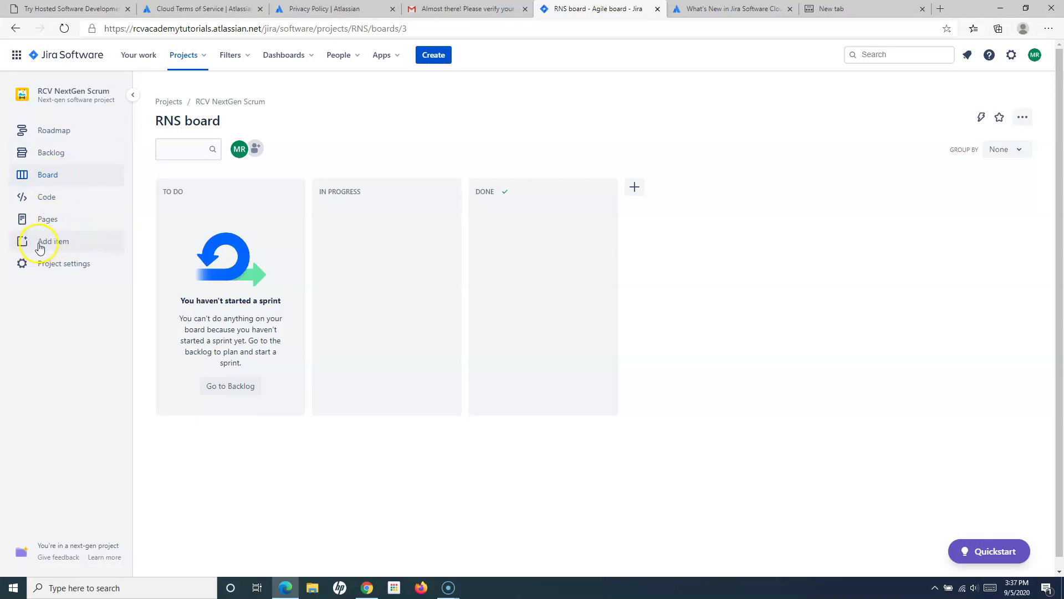
- Switch to RCV Tutorials (RT) and review its board's active sprints and empty backlog
click(204, 63)
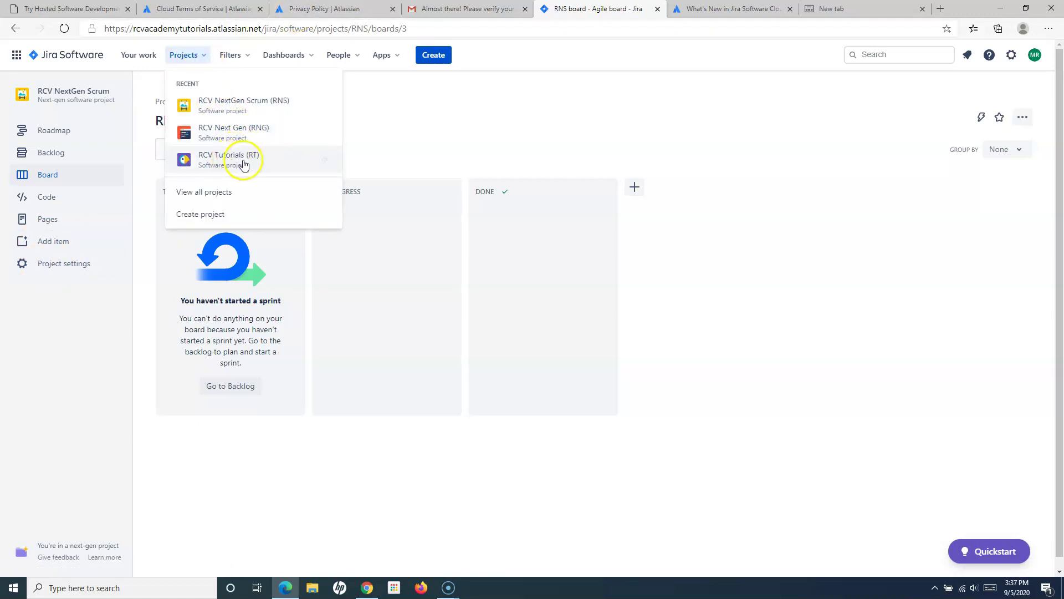
click(243, 165)
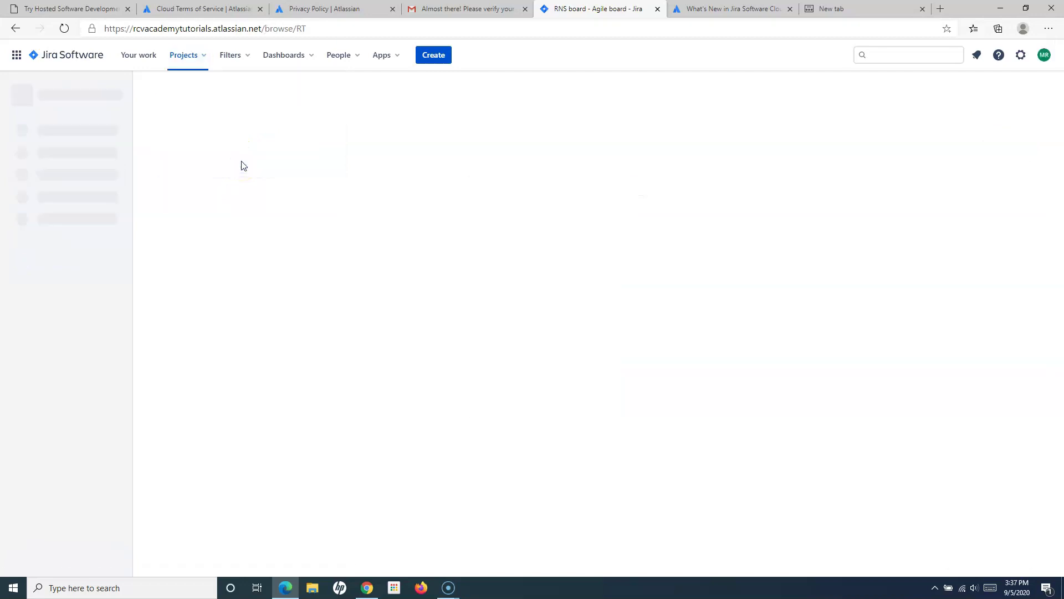
click(37, 138)
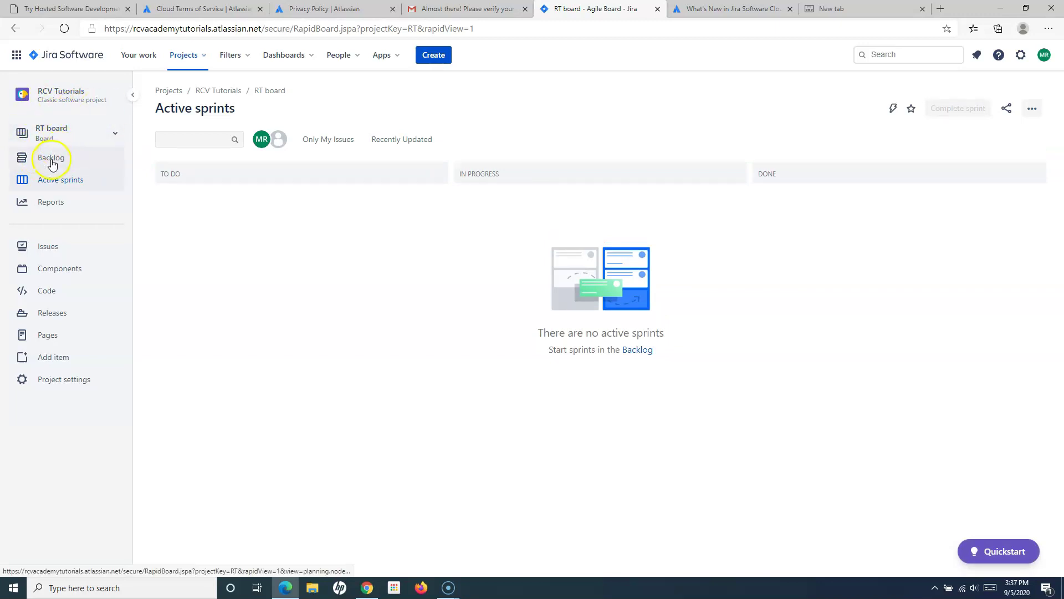
click(51, 161)
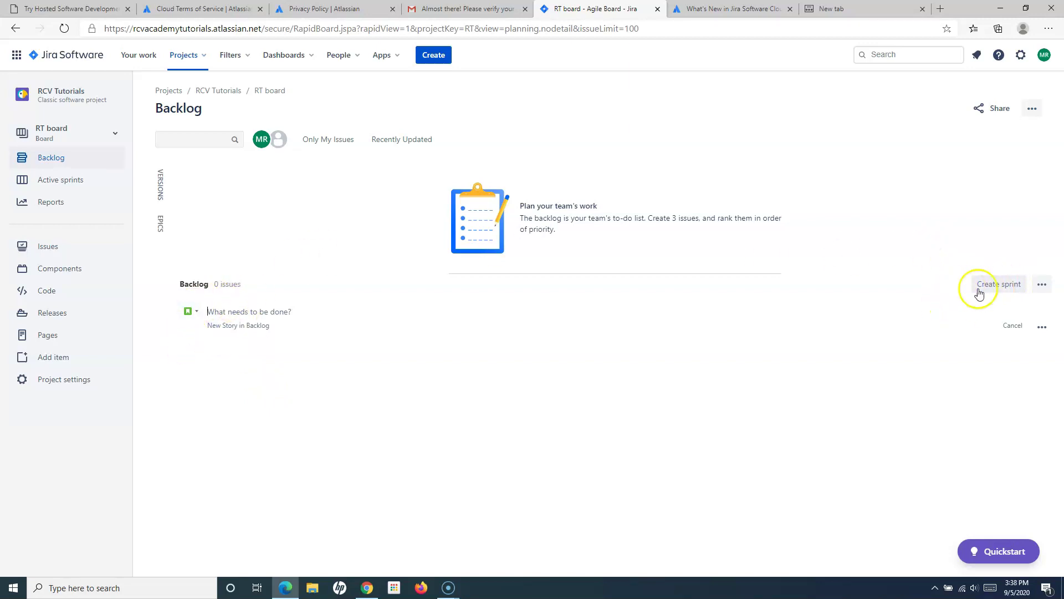
click(198, 58)
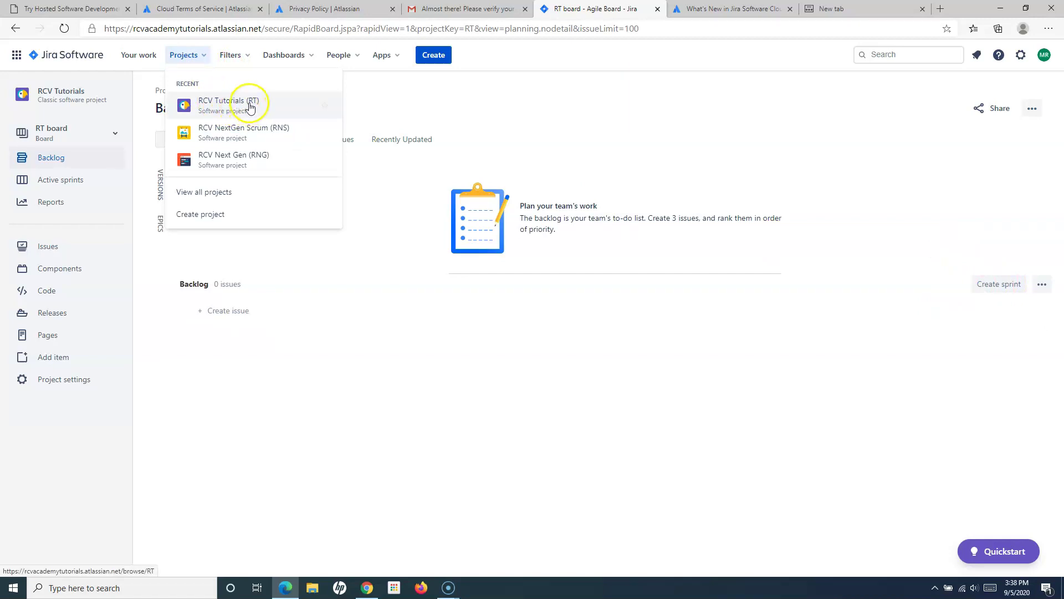
- In RCV NextGen Scrum (RNS), look through the Roadmap, the empty Backlog and the Board
click(257, 136)
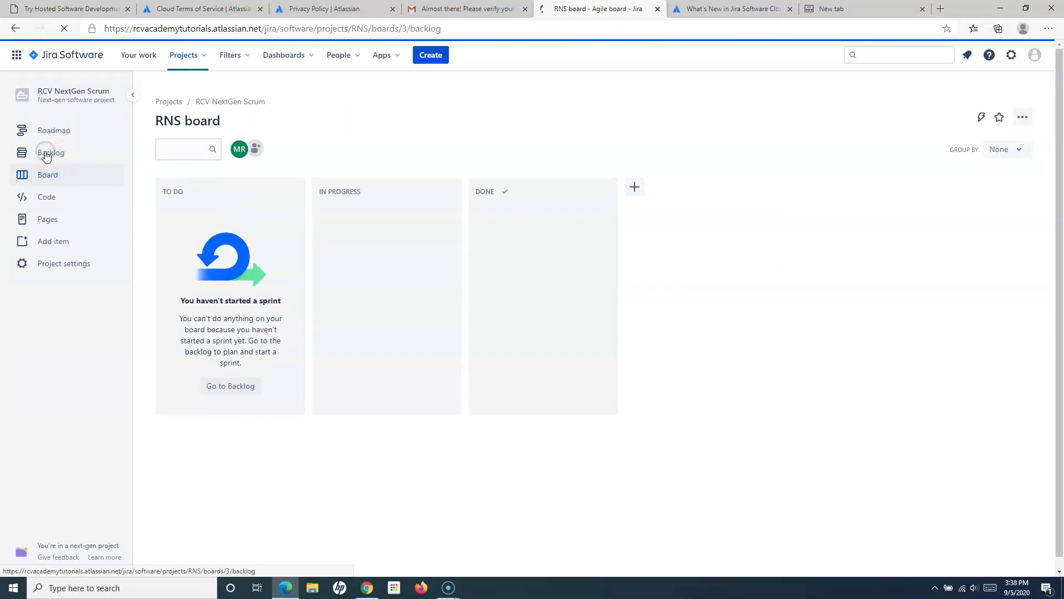
click(47, 154)
click(53, 133)
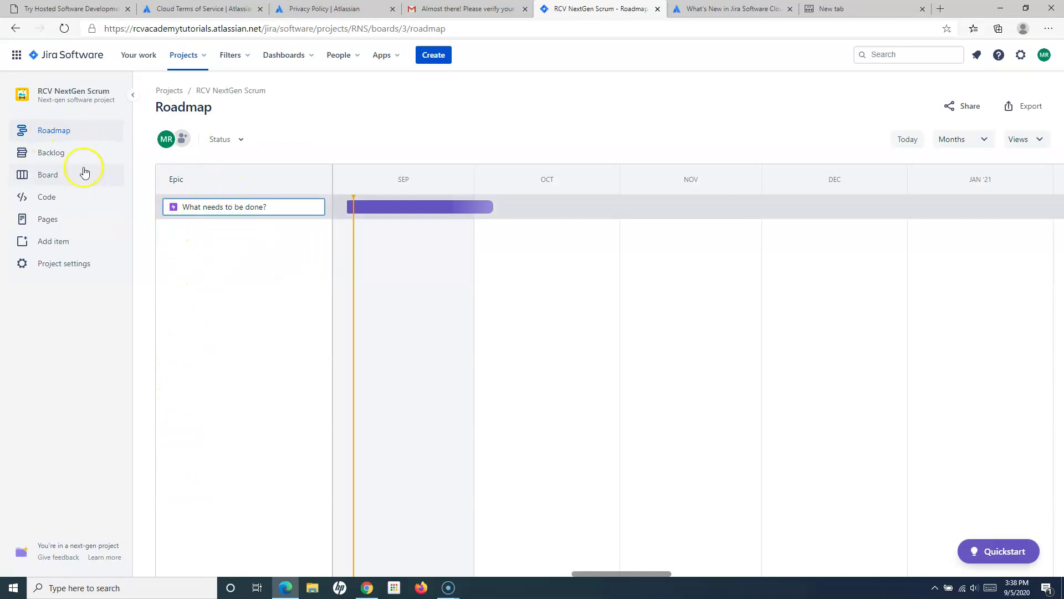
click(61, 152)
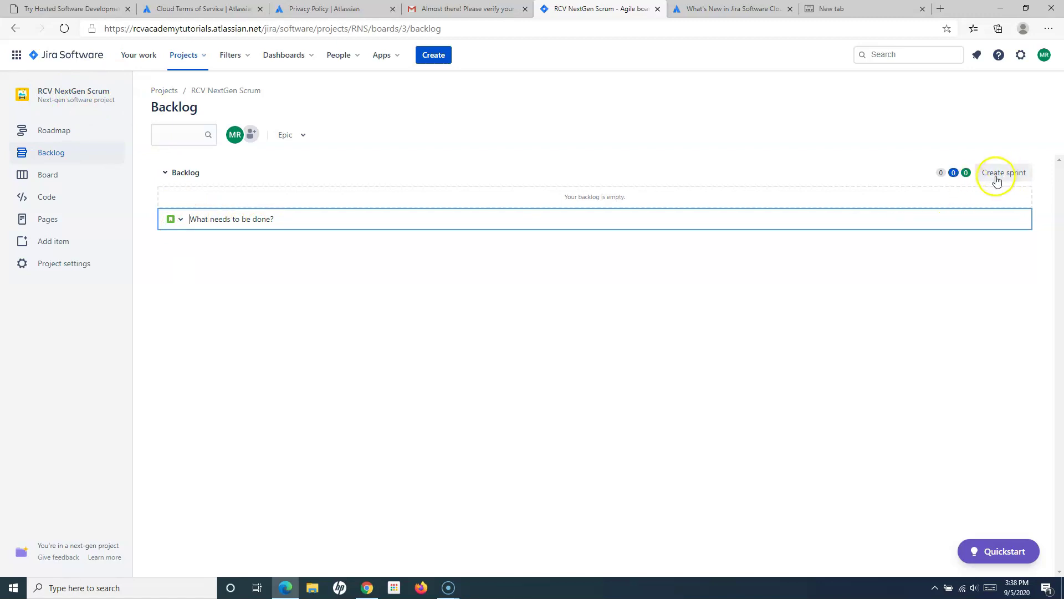
click(59, 178)
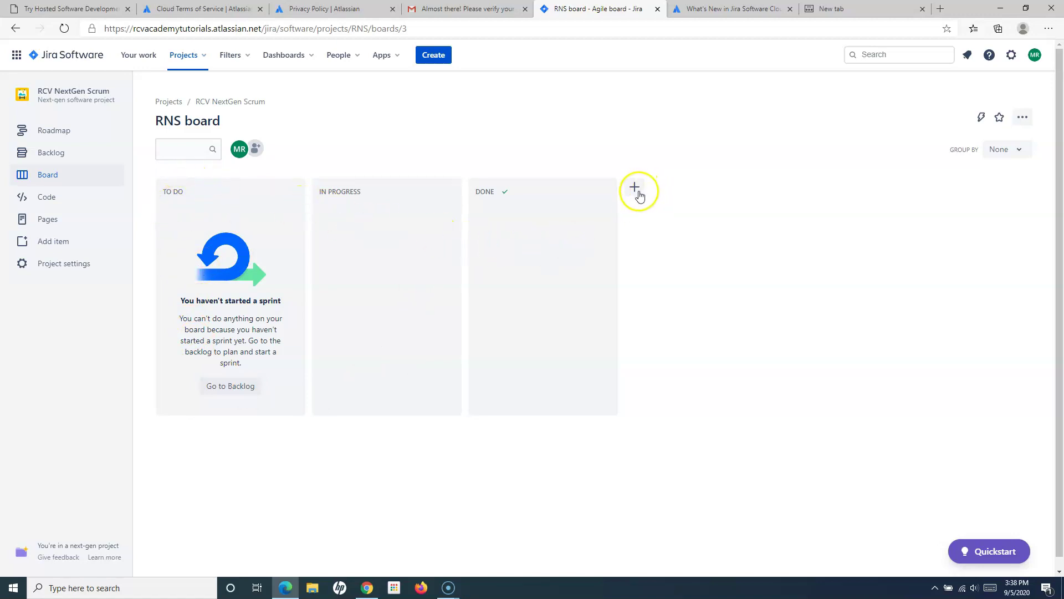
- Switch to the RT board's Active sprints page and show its '...' board options
click(199, 58)
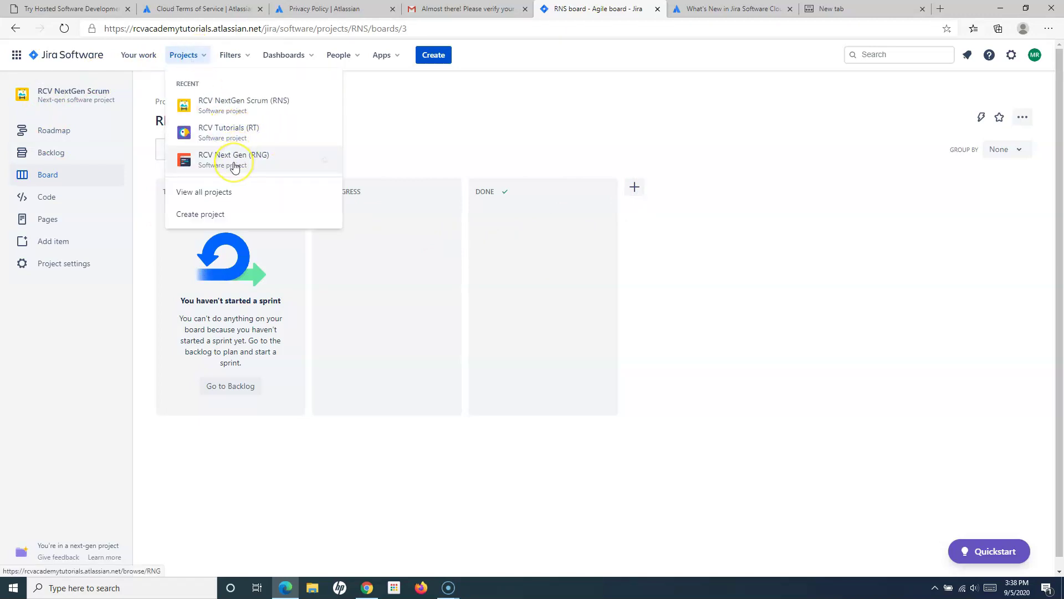
click(229, 130)
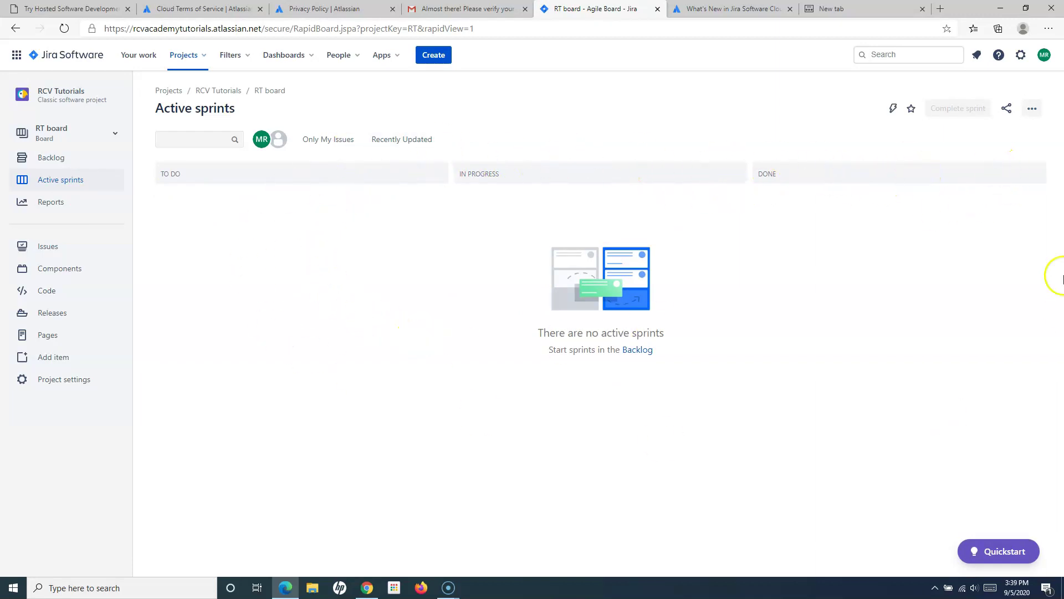
click(1036, 115)
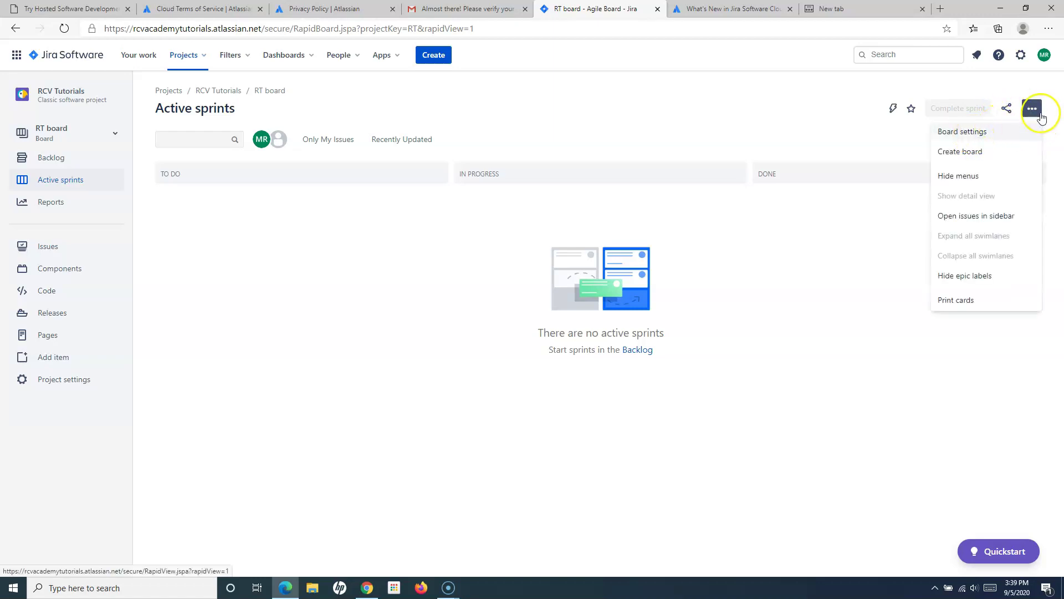
- Go to the RT board's Board settings and its Columns management page
click(963, 132)
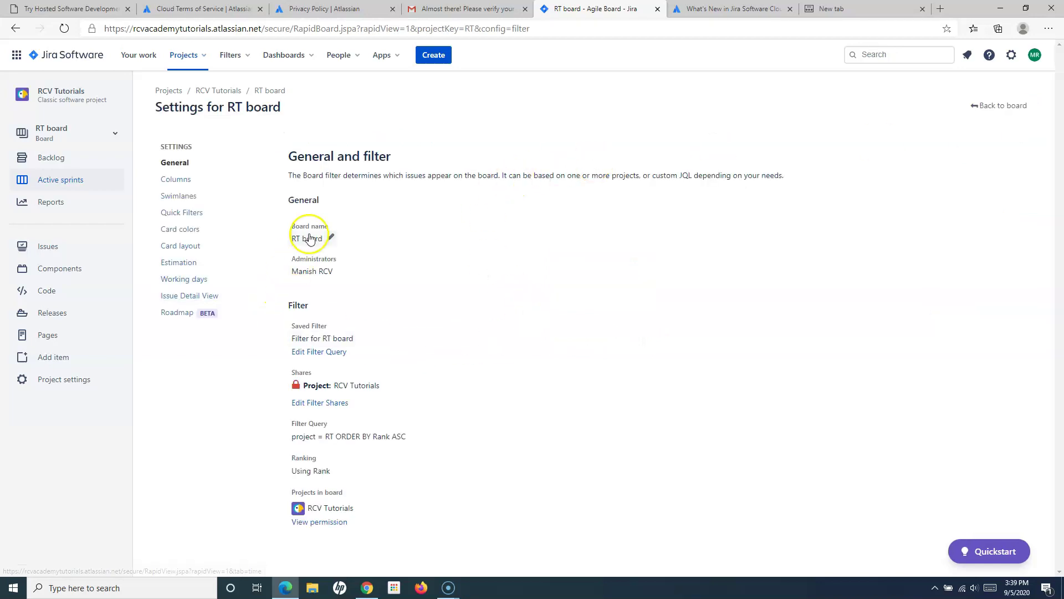
click(189, 181)
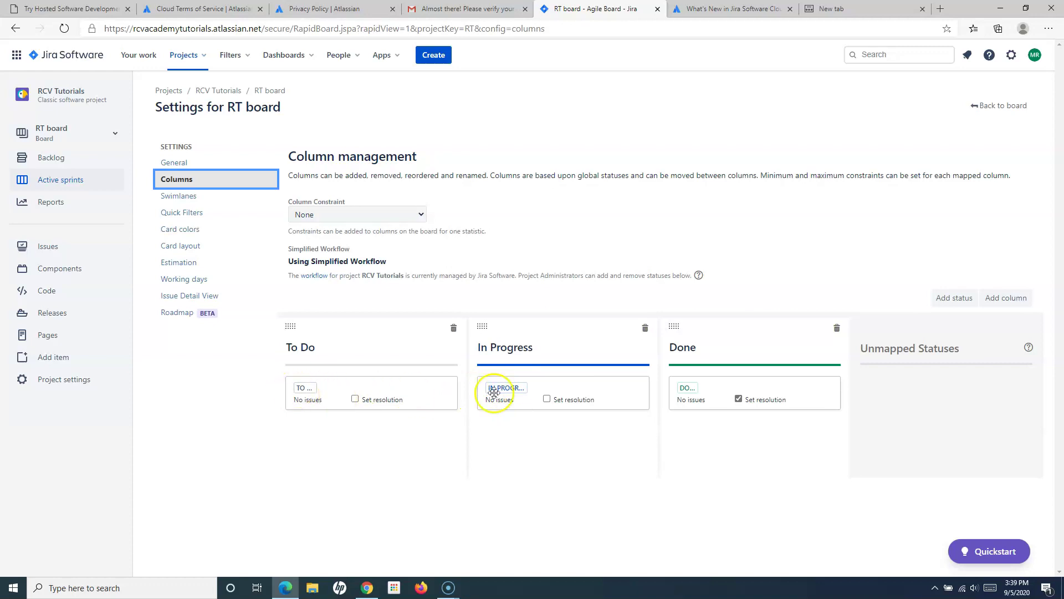
- Add the existing In Review status to the board's unmapped statuses
click(954, 298)
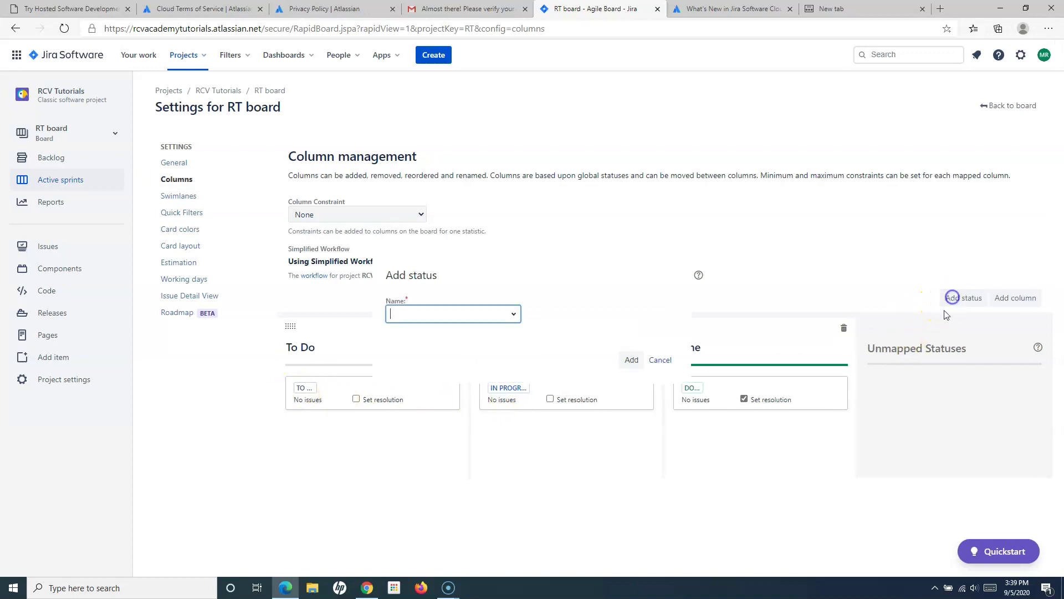
click(448, 302)
text(In Review)
click(424, 347)
click(424, 347)
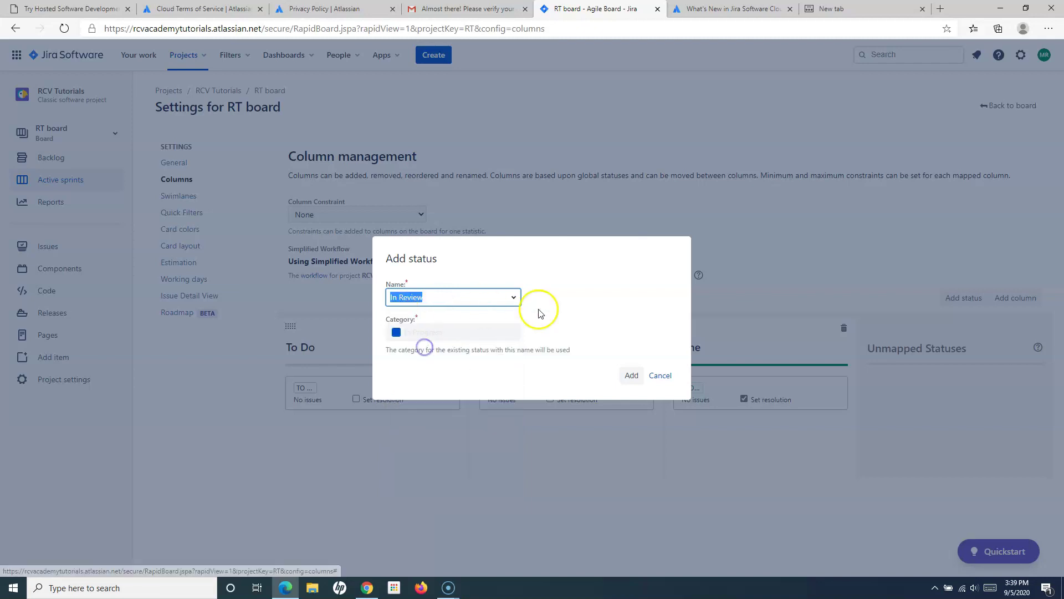
click(632, 376)
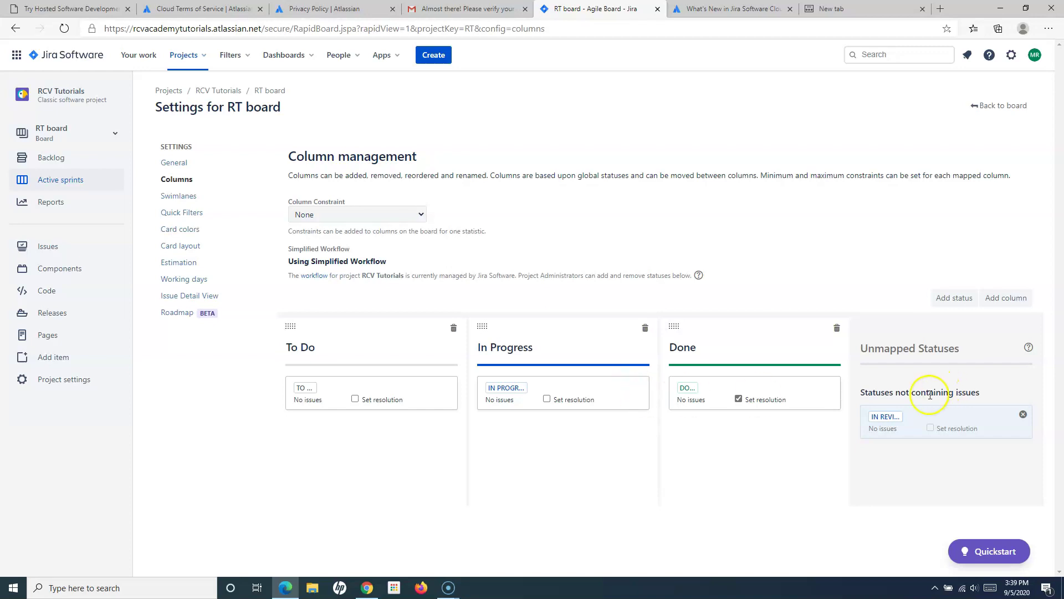
- Add an In Review column and drag it between To Do and In Progress
click(1006, 298)
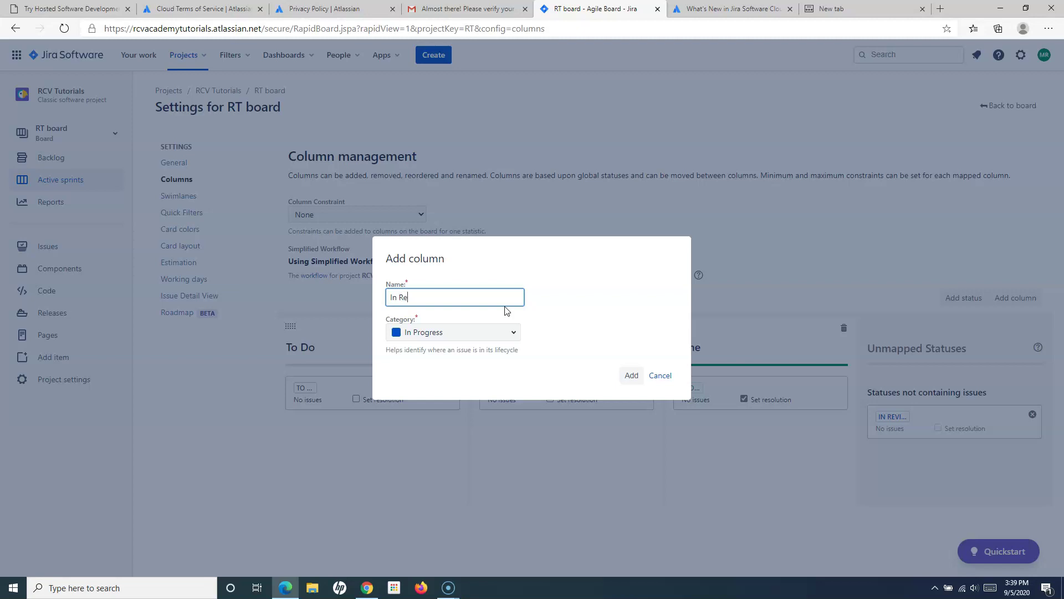
click(632, 377)
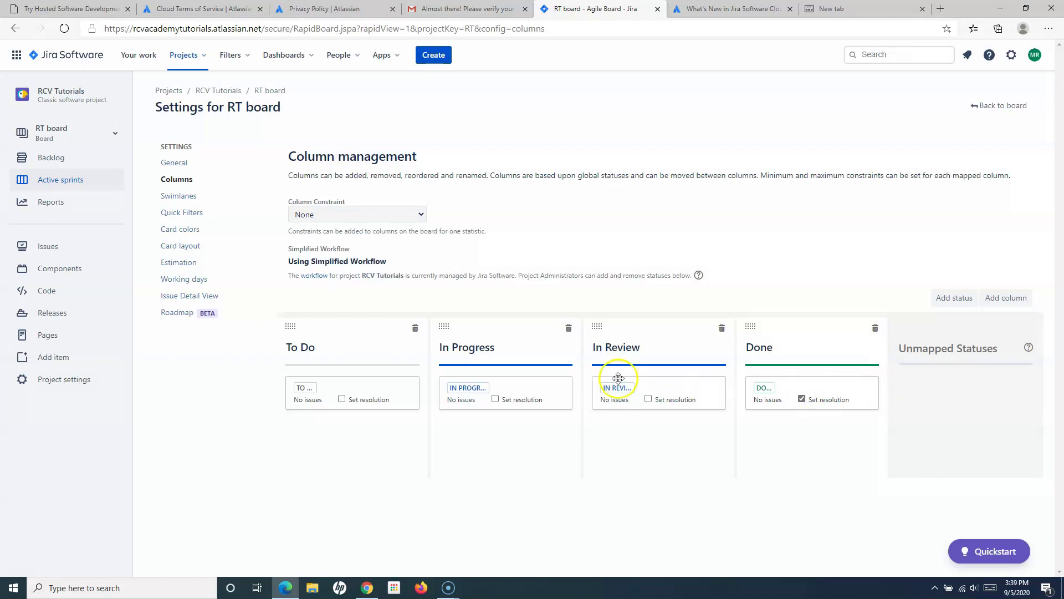
drag(637, 331, 479, 330)
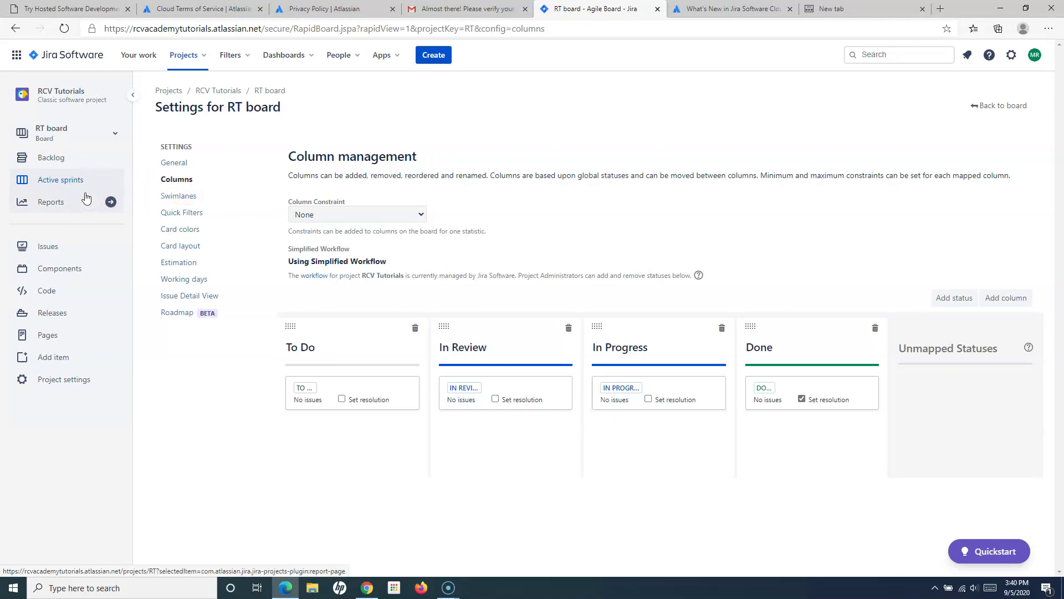
- Scroll through the RCV Tutorials All reports page: Agile, issue analysis and forecast reports
click(91, 191)
click(54, 205)
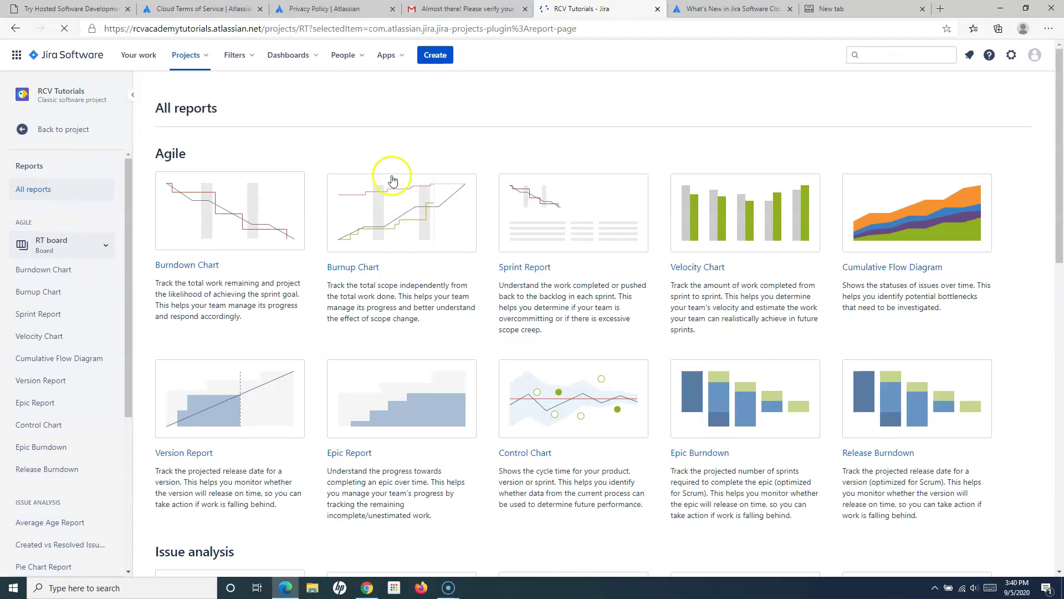
scroll(854, 332, down, 7)
scroll(863, 335, down, 6)
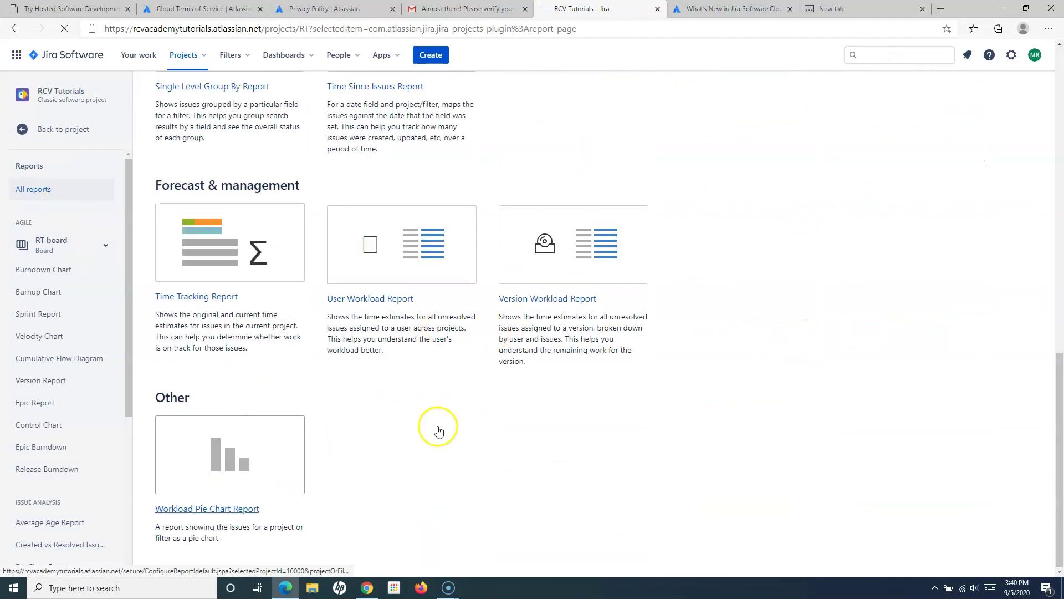
scroll(399, 410, up, 13)
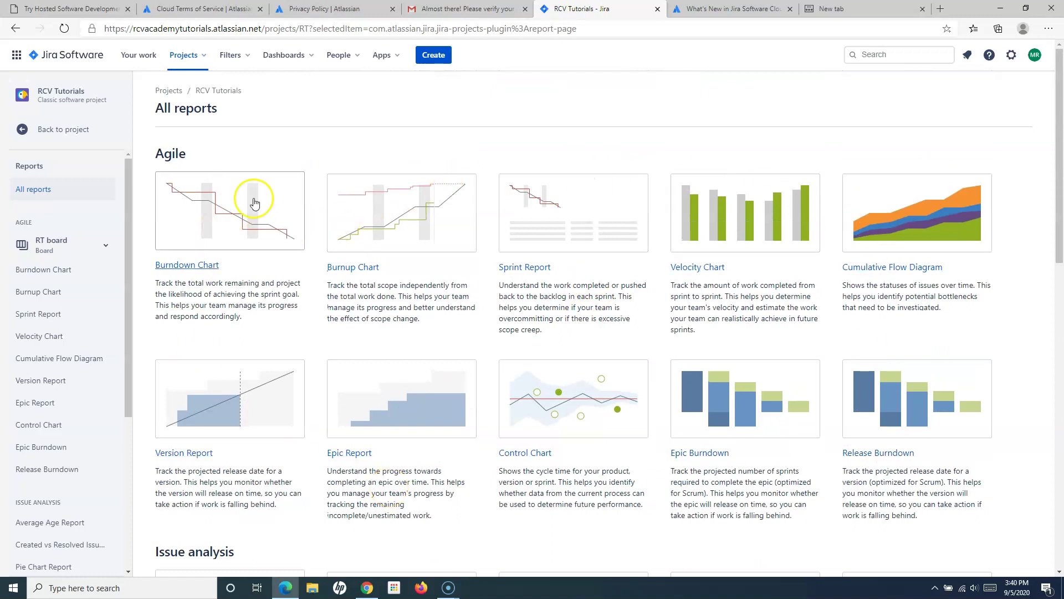
- Switch to RCV NextGen Scrum (RNS) and view its Project settings Details page
click(194, 63)
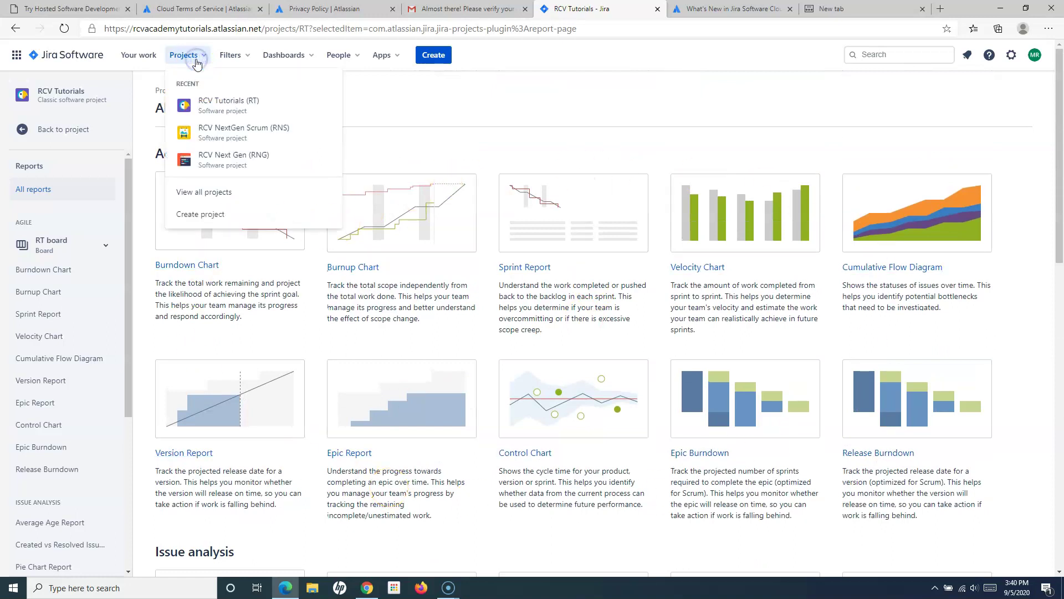
click(242, 133)
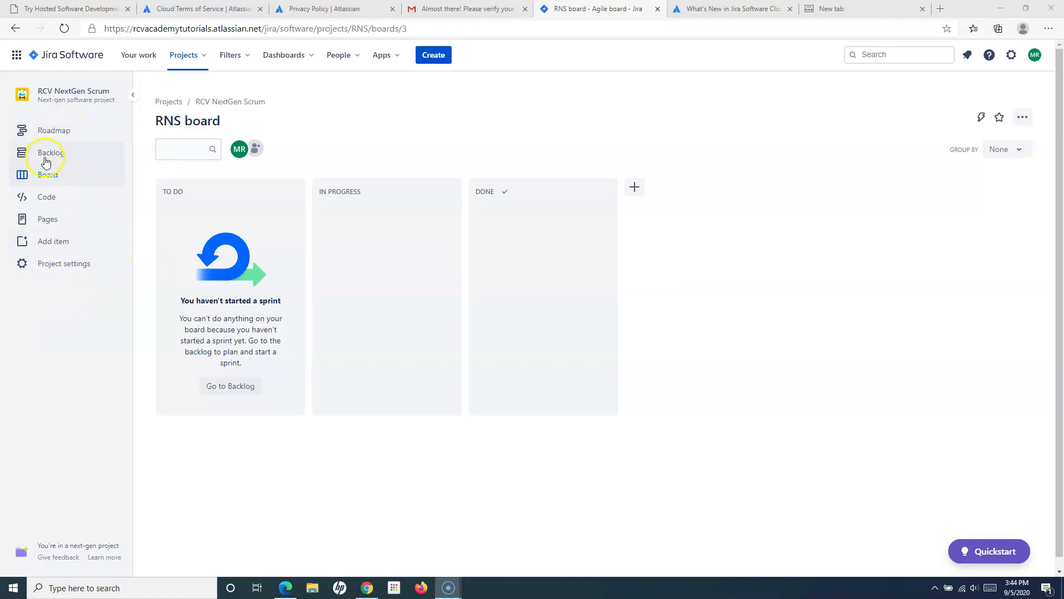
click(53, 268)
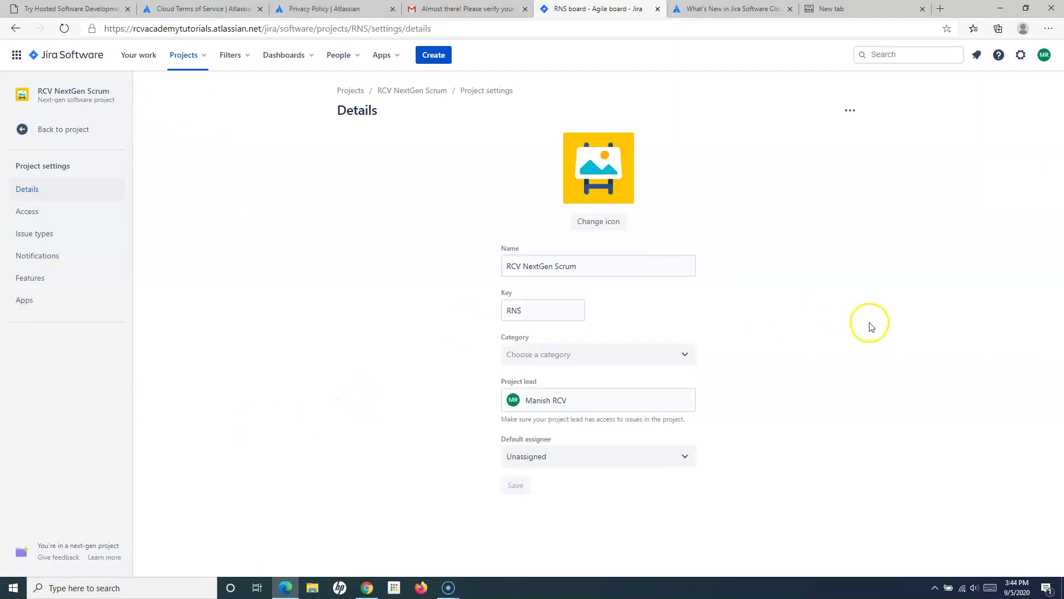
- Switch on the Reports feature for RCV NextGen Scrum, view its reports Overview, and return to the board
click(33, 280)
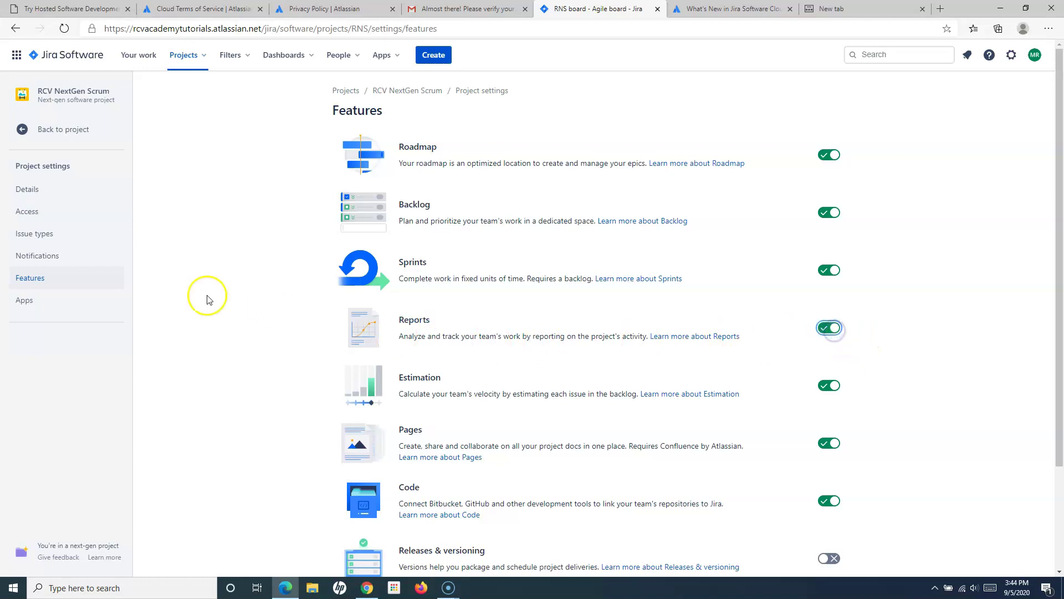
click(77, 130)
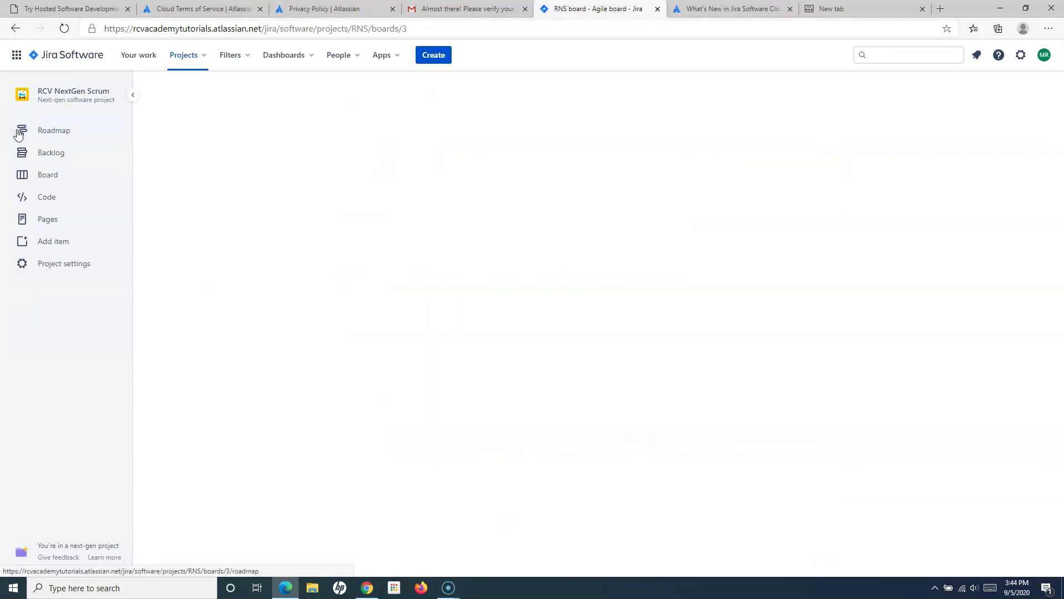
click(49, 198)
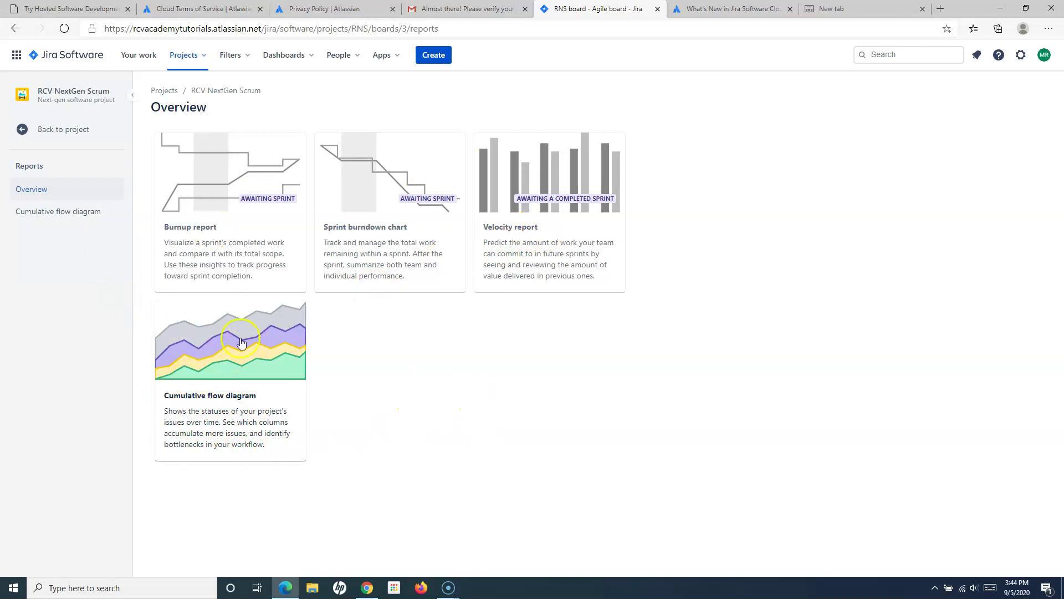
click(24, 129)
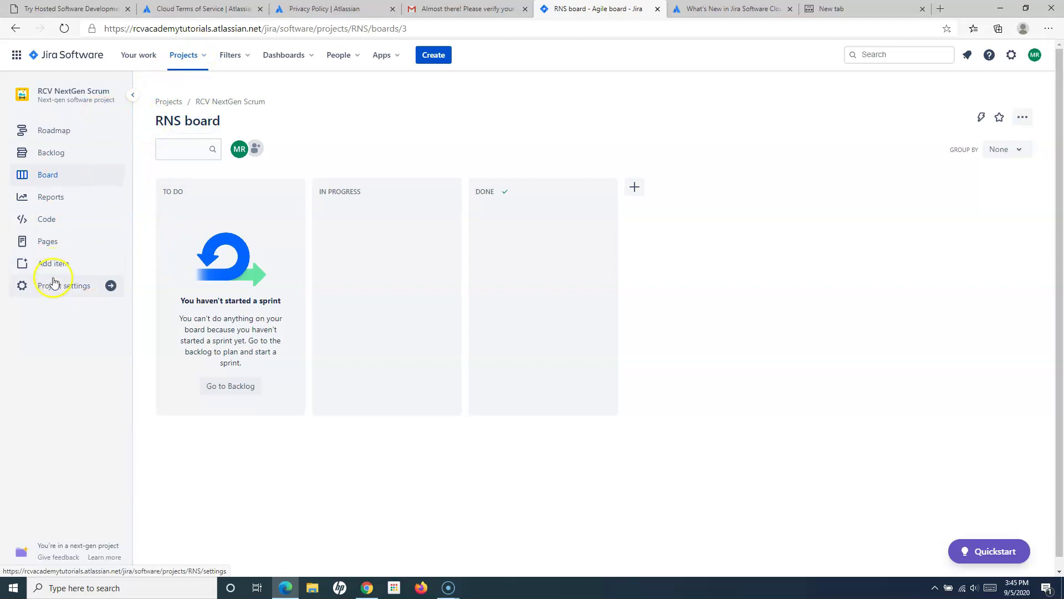
- Reopen the RCV NextGen Scrum board, glance at its reports overview, and return to the board
click(198, 61)
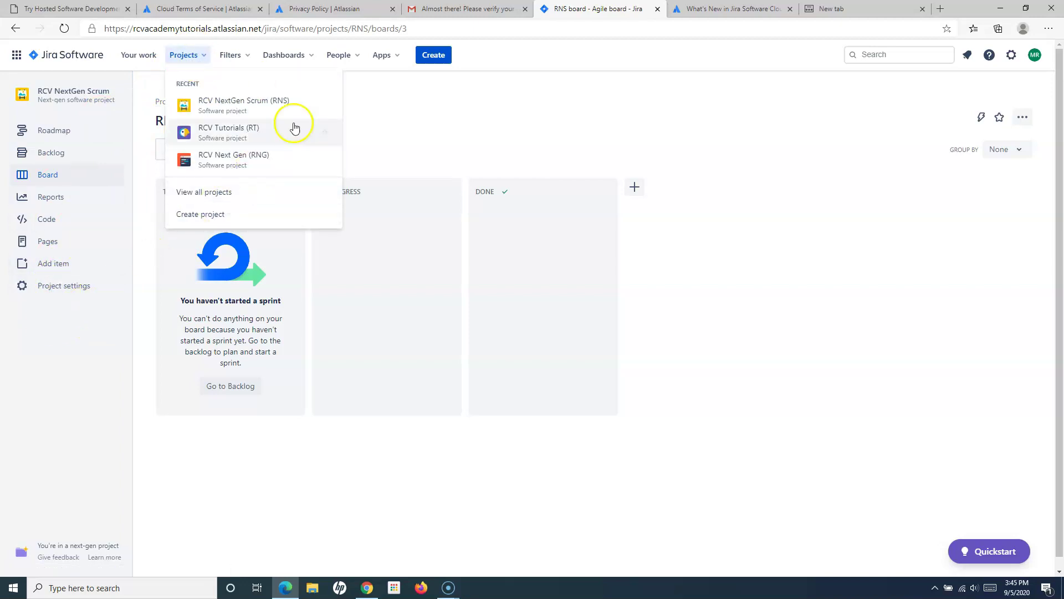
click(266, 103)
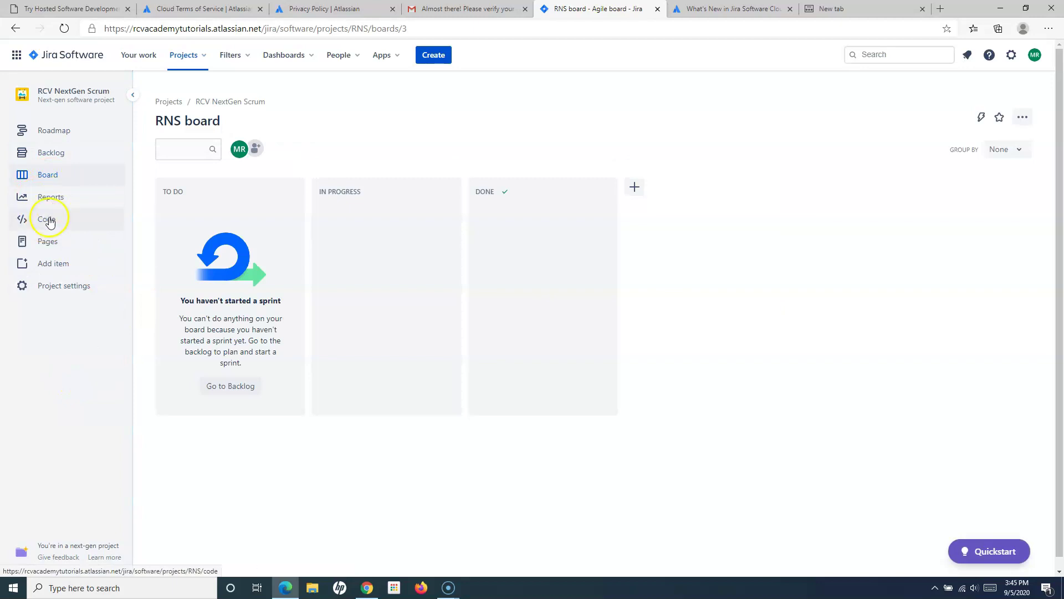
click(58, 200)
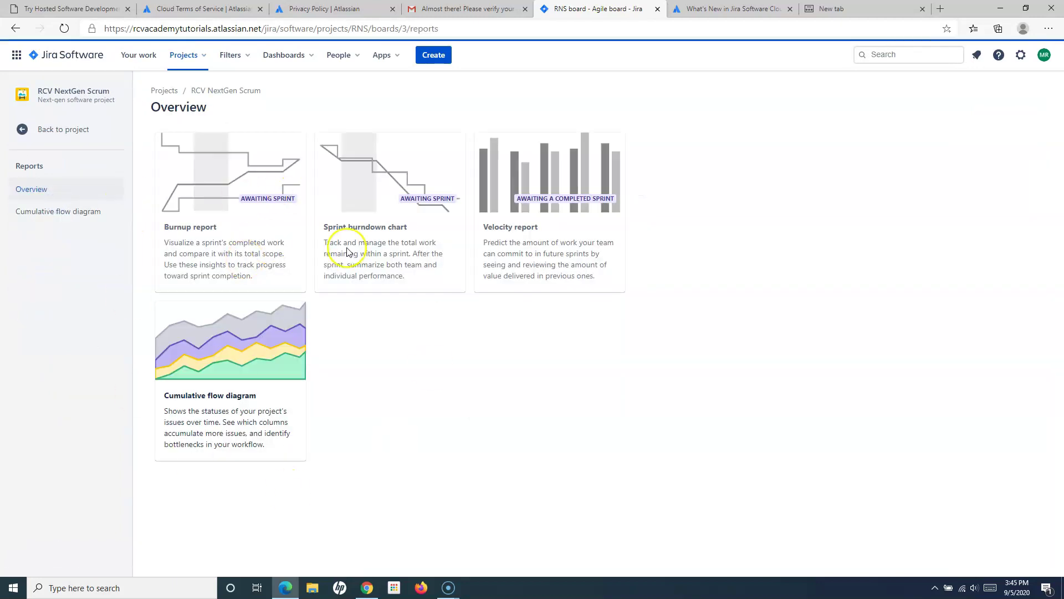
click(35, 133)
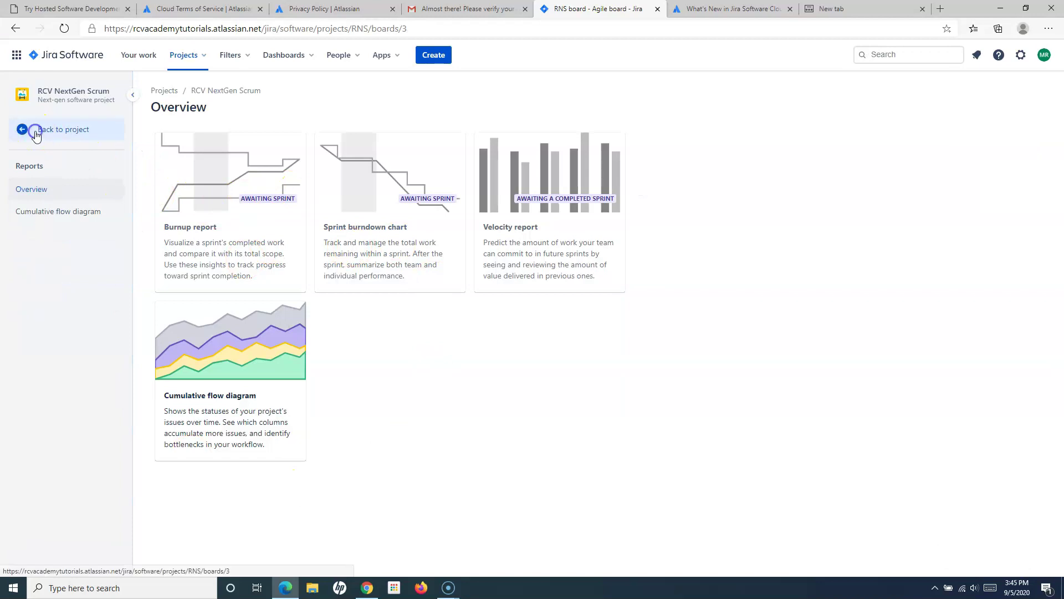
- Switch to the classic RCV Tutorials (RT) project and browse its All reports list
click(198, 56)
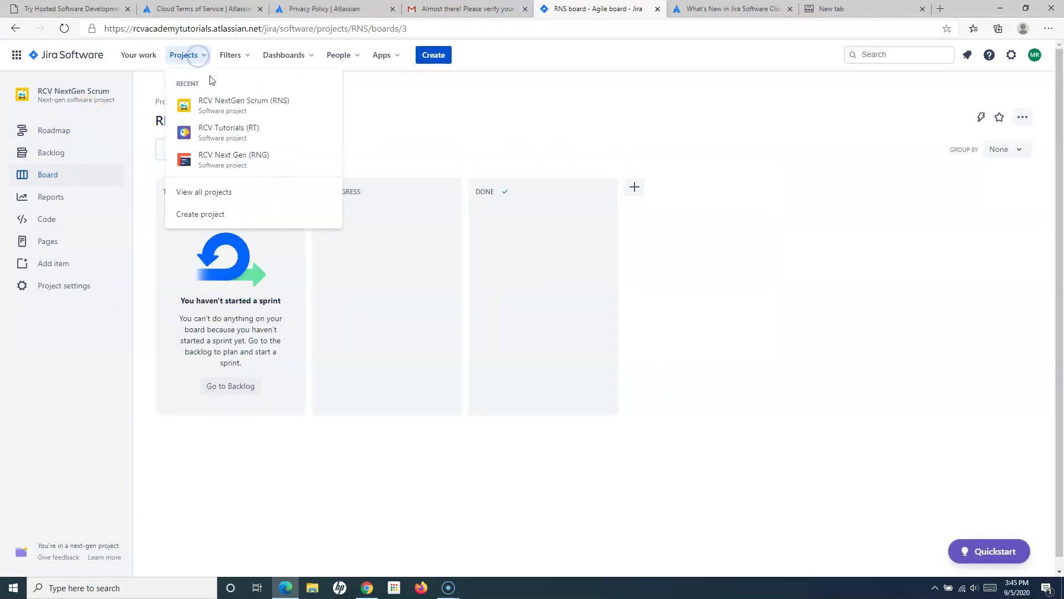
click(221, 133)
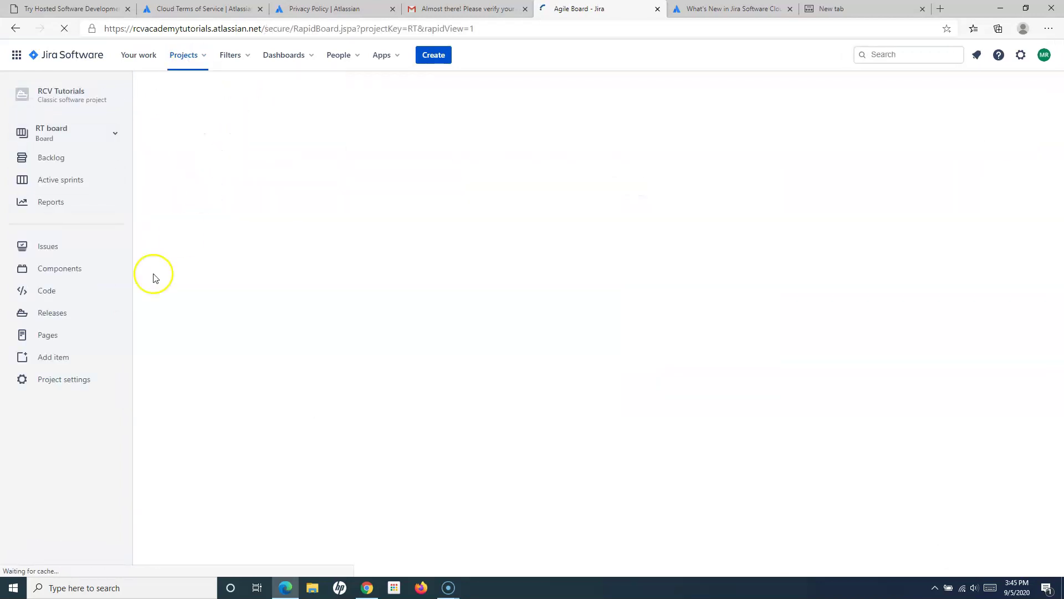
click(44, 205)
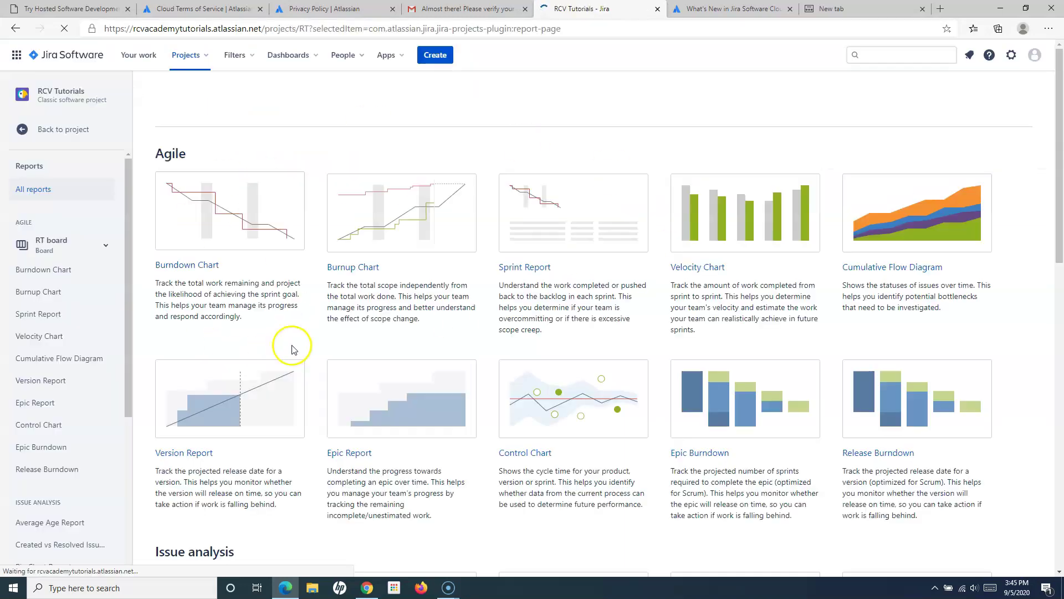
scroll(458, 420, down, 15)
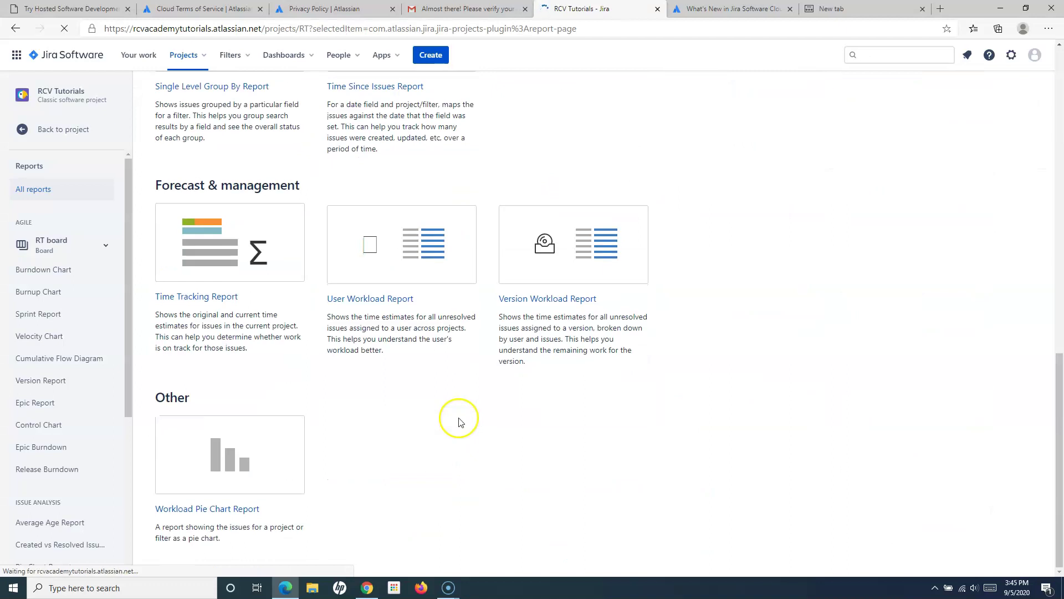
scroll(451, 416, up, 15)
scroll(94, 390, down, 3)
scroll(95, 388, up, 5)
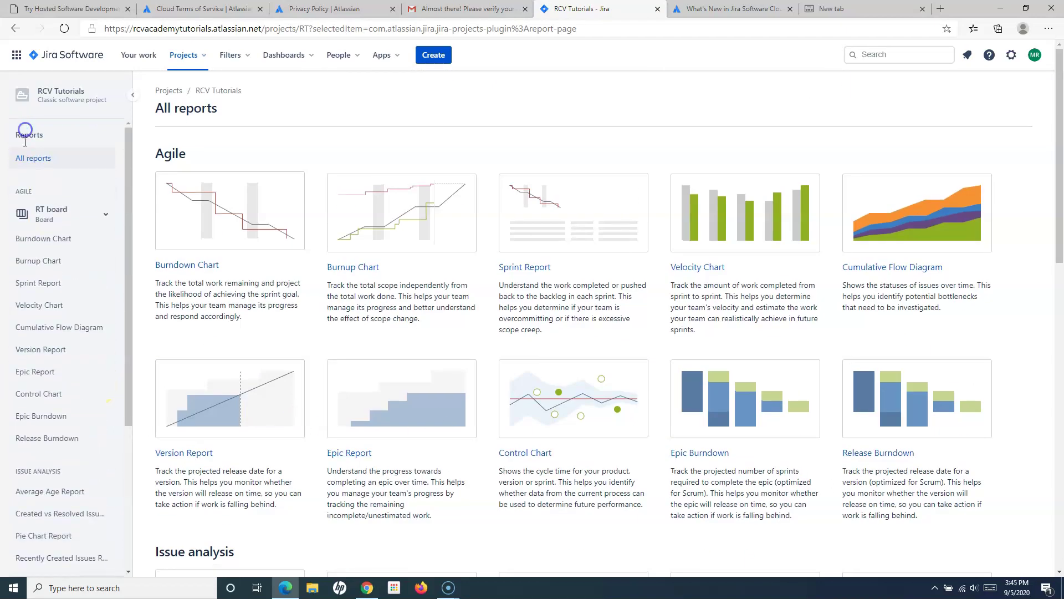
- View the RCV Tutorials project's Issues, then go to its Pages area with page templates
click(25, 136)
click(48, 254)
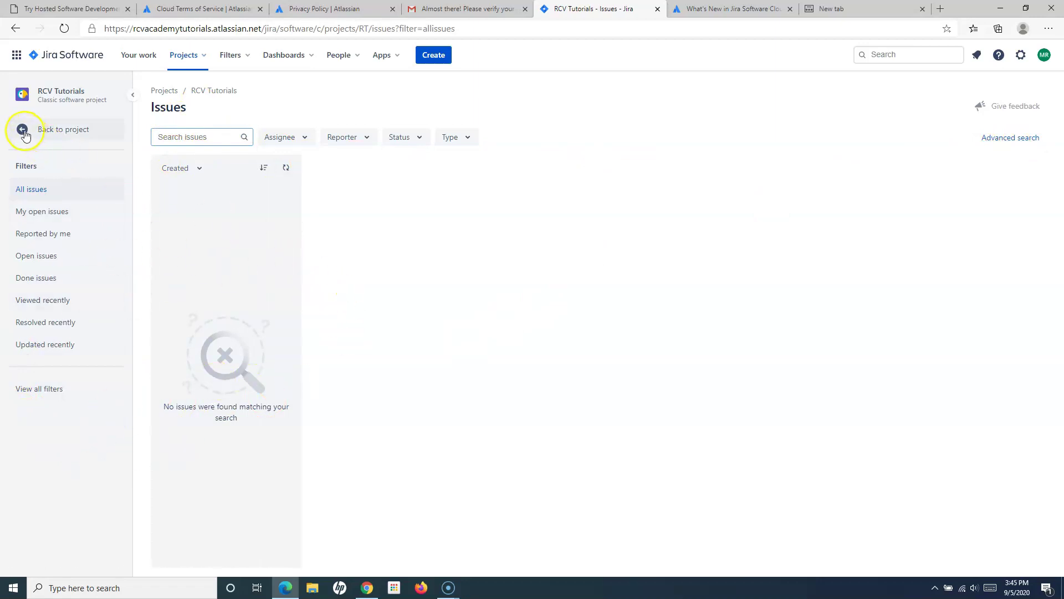
click(21, 129)
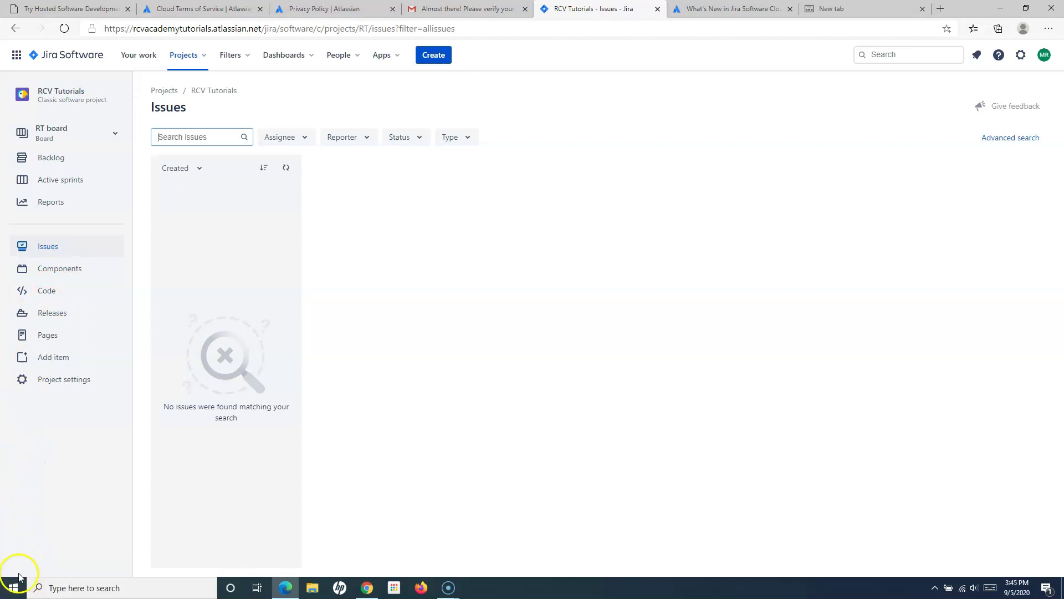
click(48, 335)
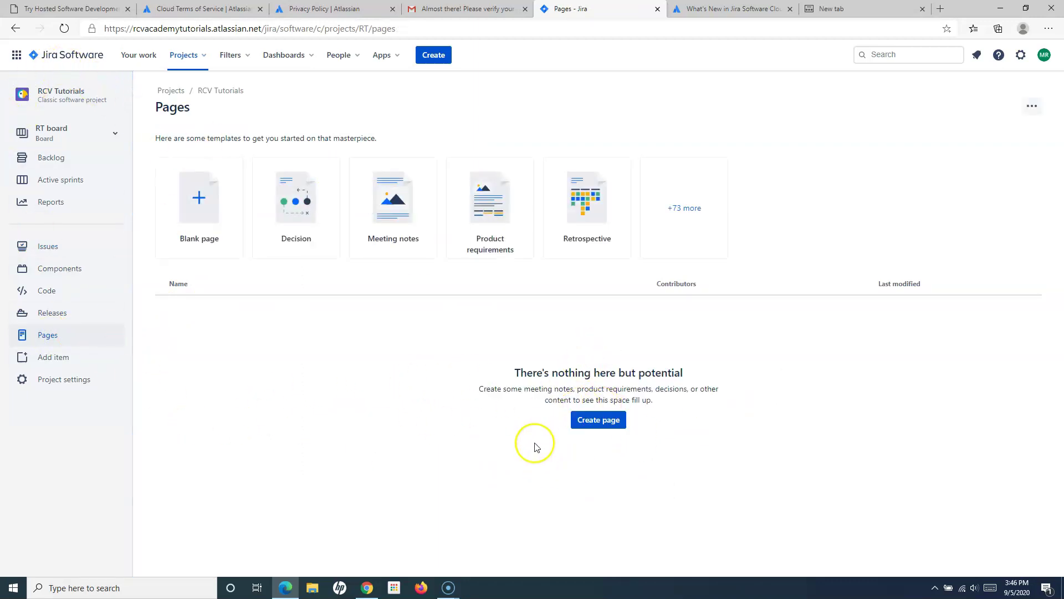
- Create the Confluence space 'Project: RCV Tutorials' via Create page, then return to the Pages - Jira tab
click(603, 420)
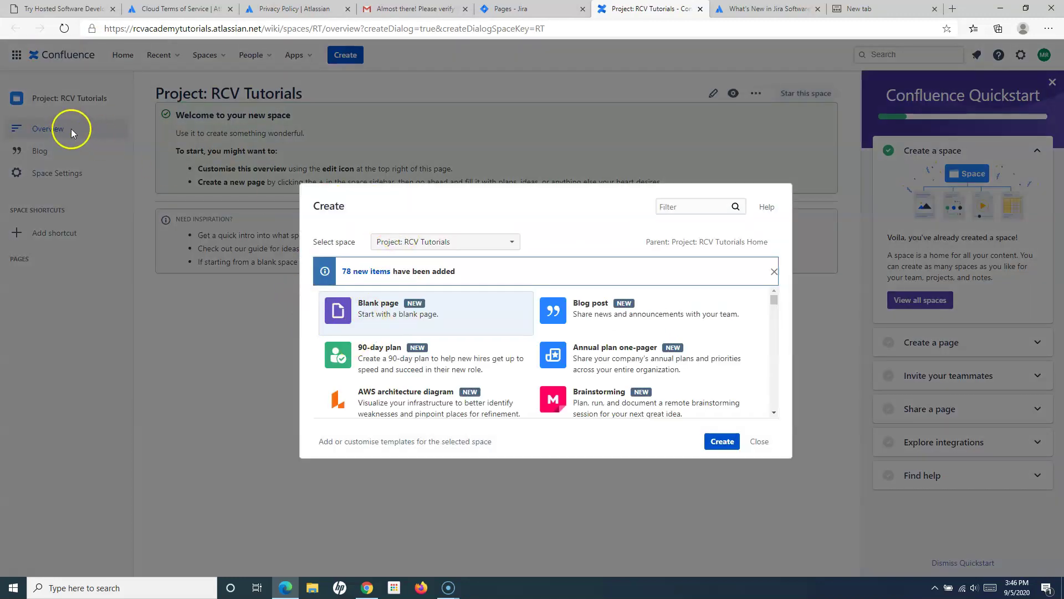
click(761, 443)
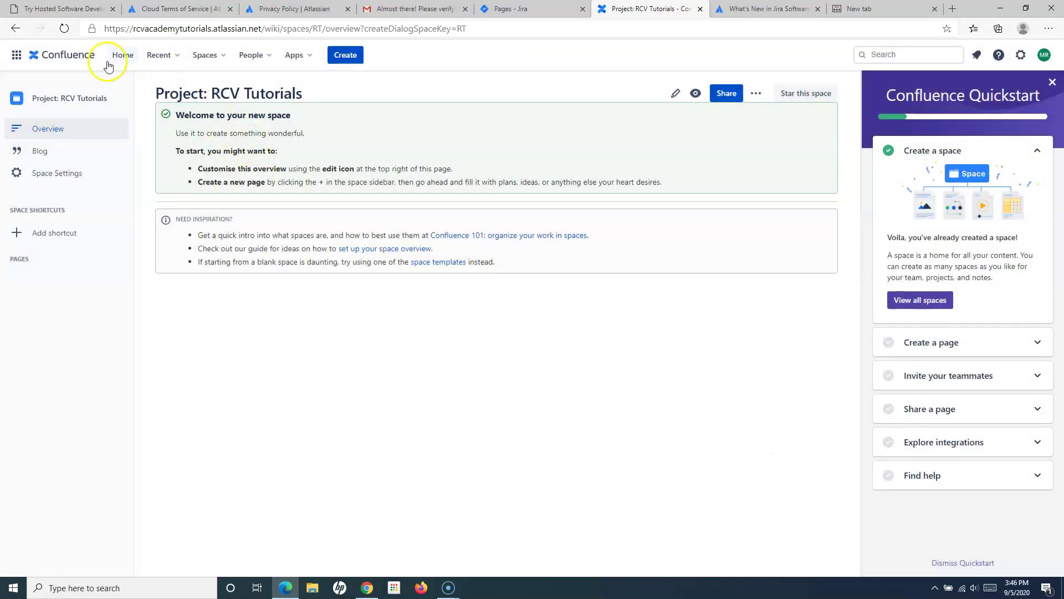
click(17, 30)
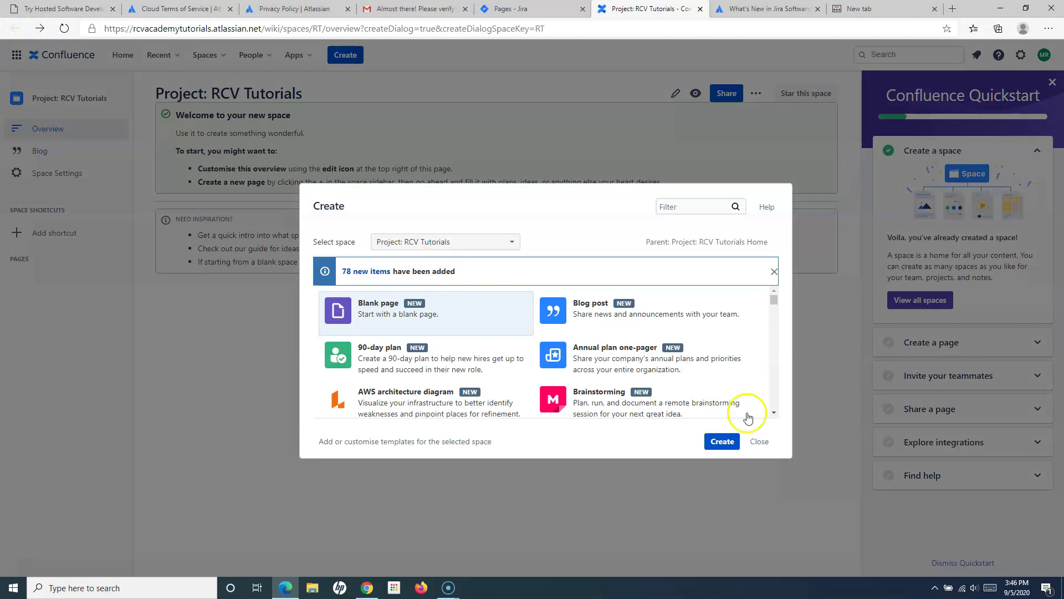
click(759, 442)
click(535, 9)
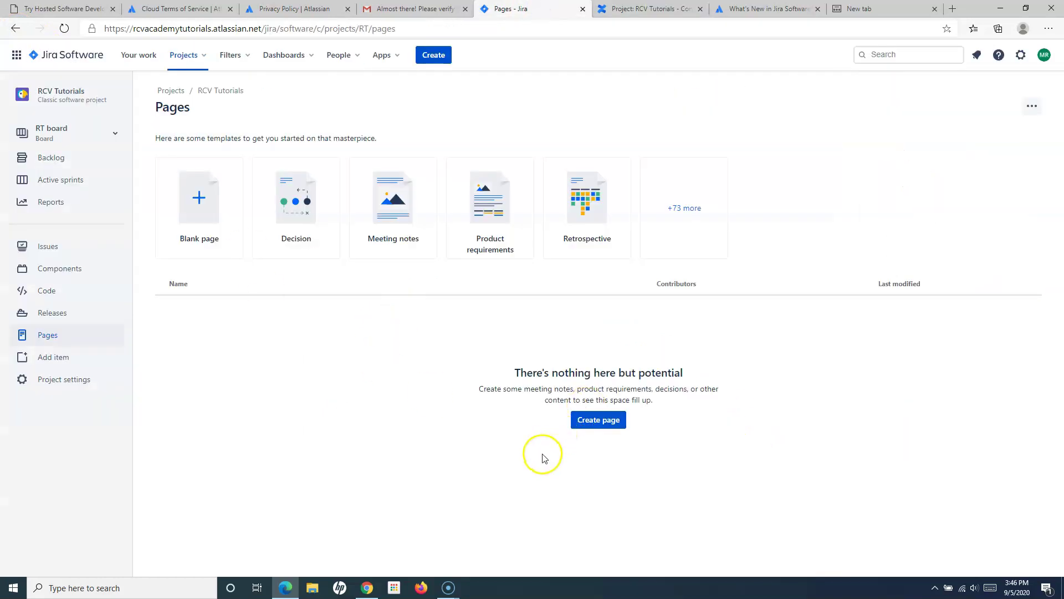
- Look at the Add an item options without adding anything, then open RCV Tutorials' Project settings Details
click(55, 360)
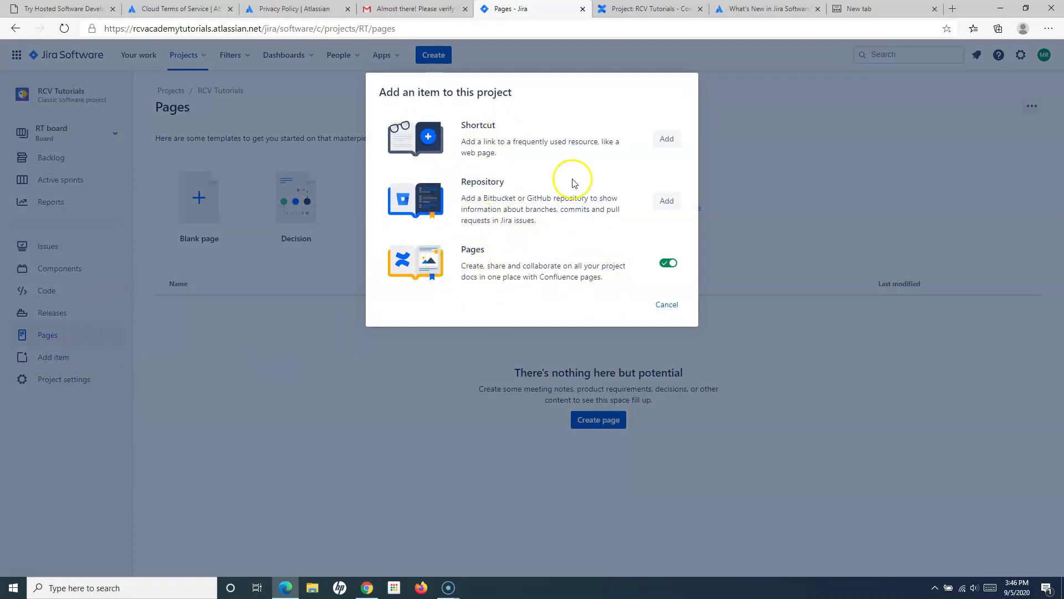
click(299, 419)
click(53, 380)
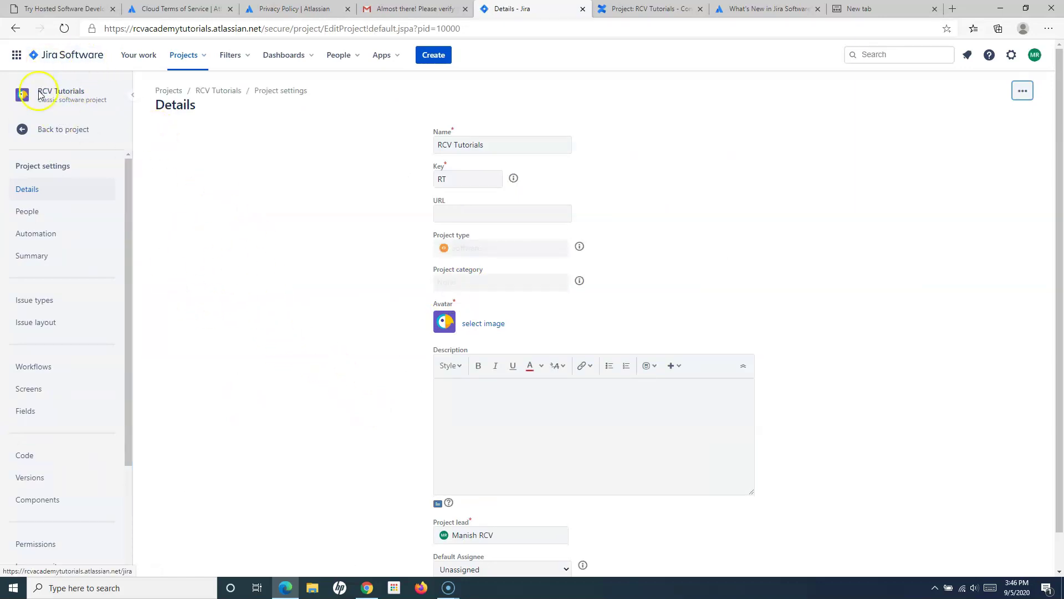
- Check the Details page's extra actions menu offering Move to trash, then close it
scroll(819, 357, down, 1)
scroll(816, 356, up, 1)
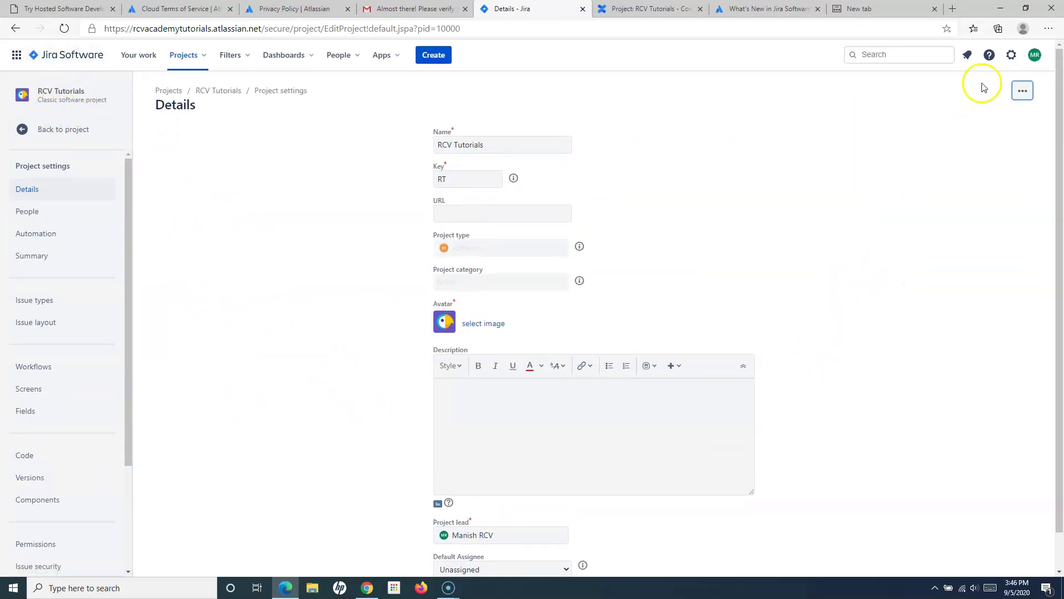
click(1023, 93)
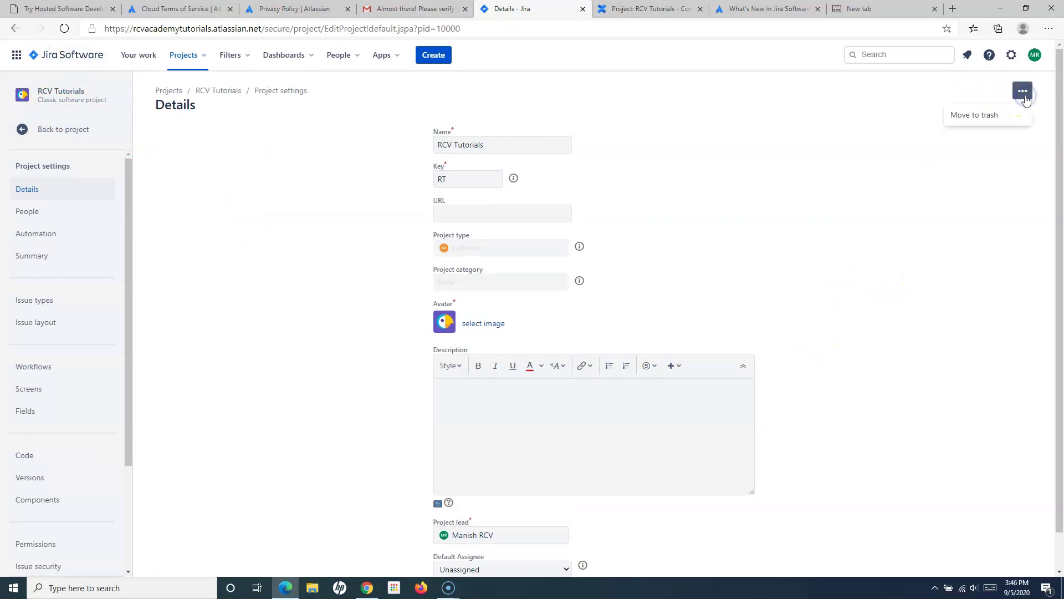
click(298, 260)
- Scroll through the RCV Tutorials settings sidebar sections and bring up the recent projects list
scroll(54, 371, down, 3)
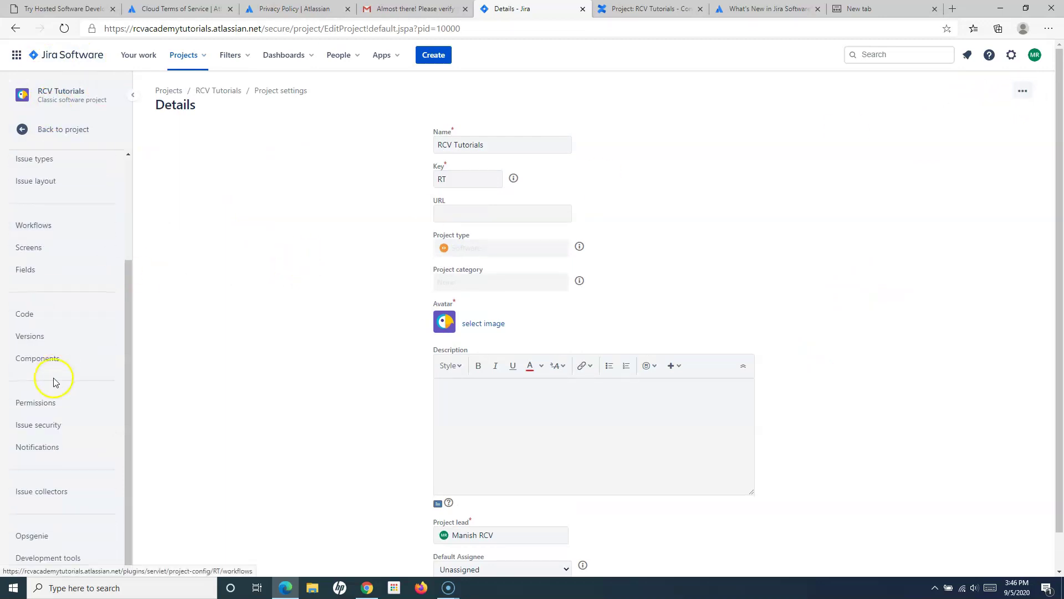
scroll(41, 479, up, 3)
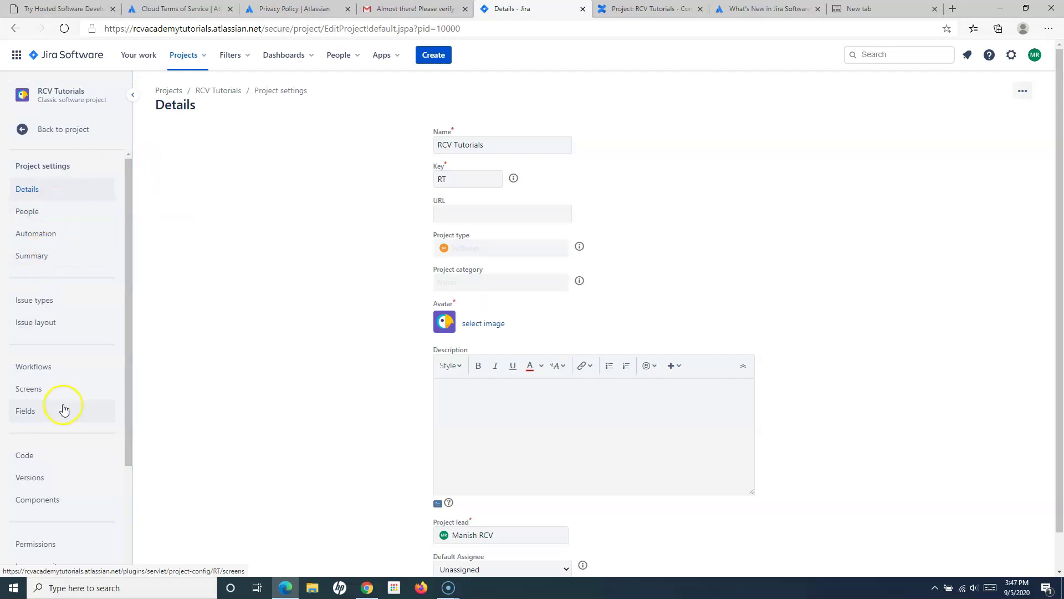
scroll(65, 407, down, 3)
scroll(65, 511, down, 1)
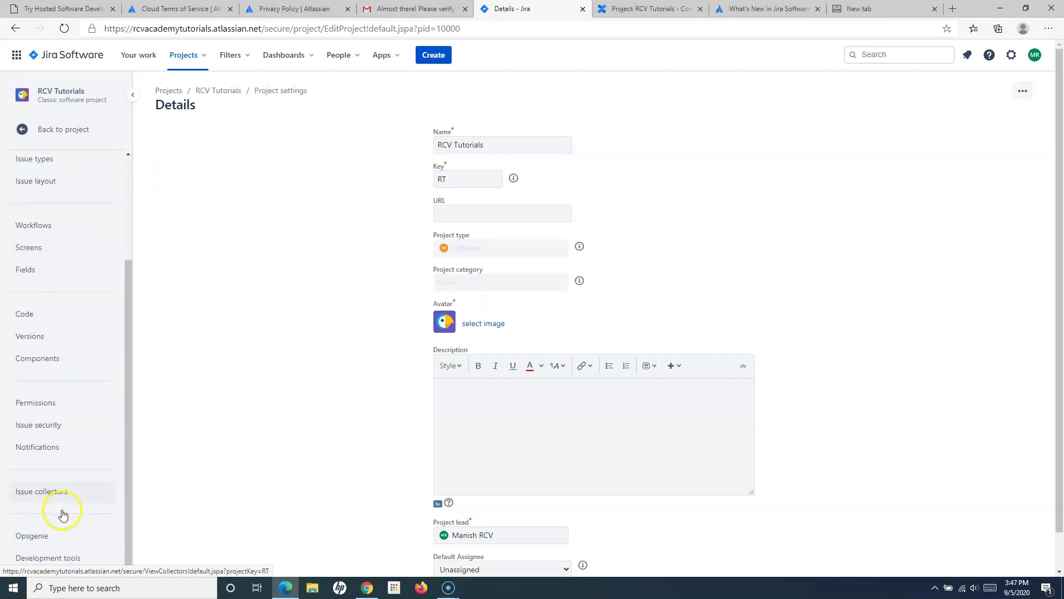
scroll(67, 506, up, 4)
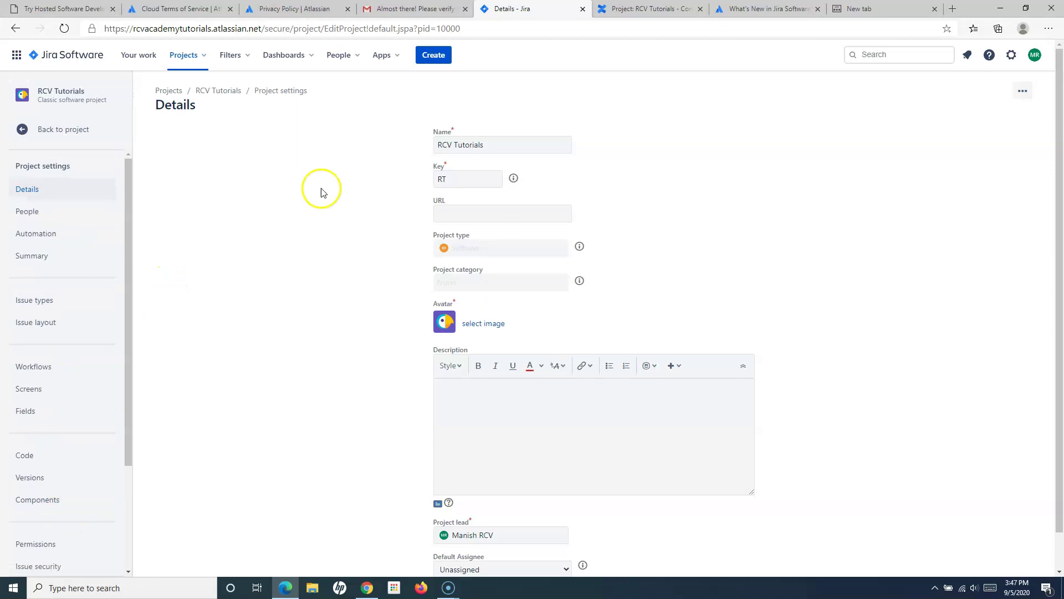
click(198, 56)
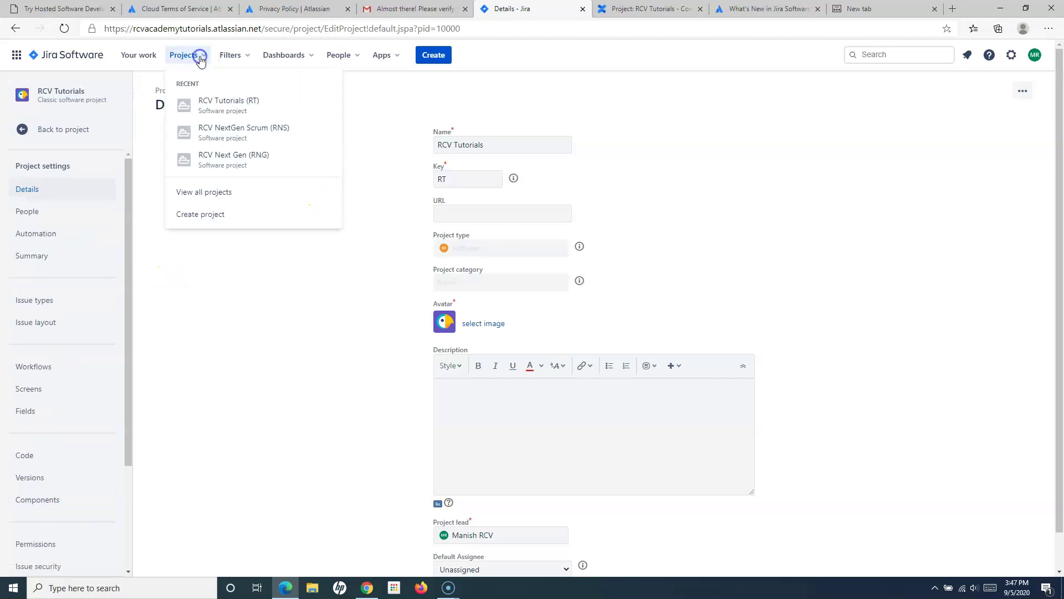
- Choose RCV NextGen Scrum (RNS) from the recent projects to open its RNS board
click(236, 133)
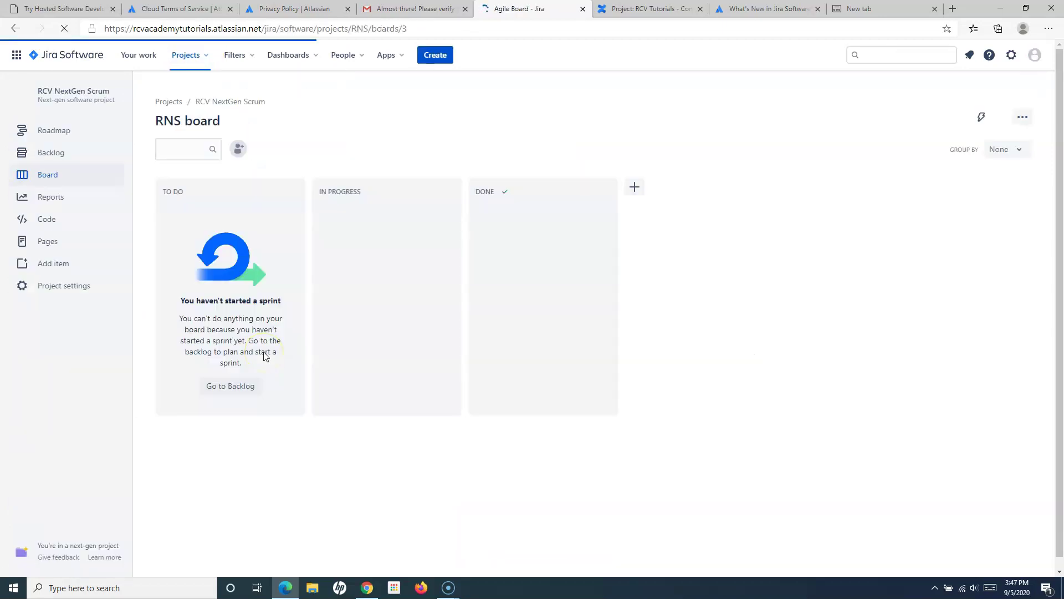